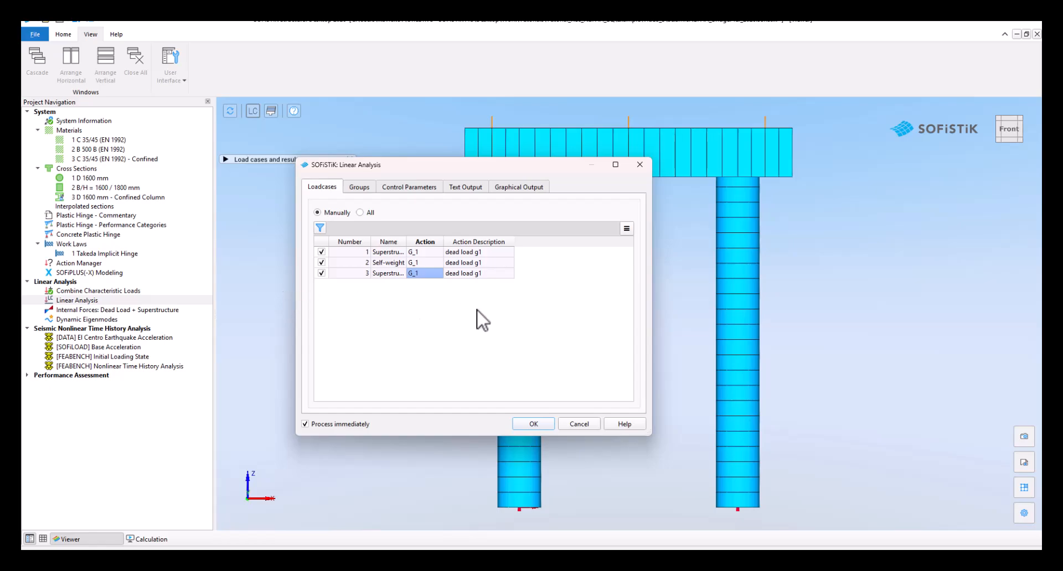
Run the linear analysis for load cases 1 to 3 and view the beam normal force Nx diagram for load case 3
left_click(534, 424)
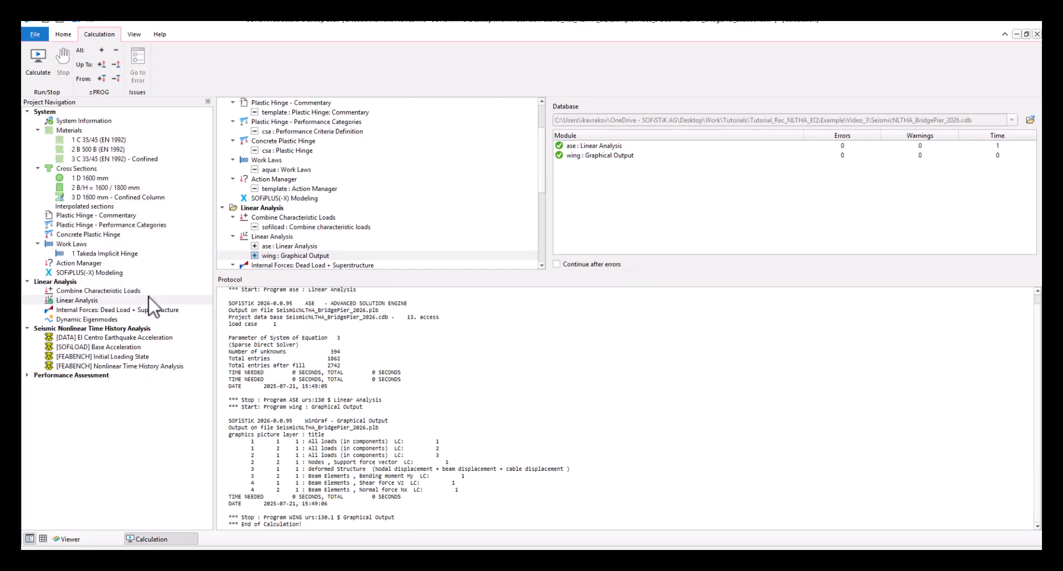
left_click(138, 311)
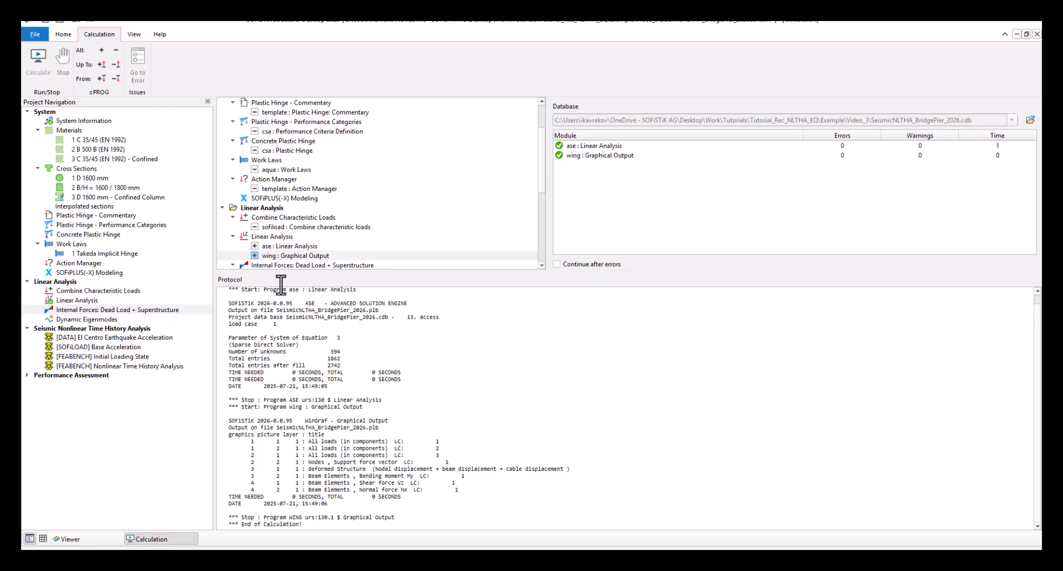
double_click(887, 26)
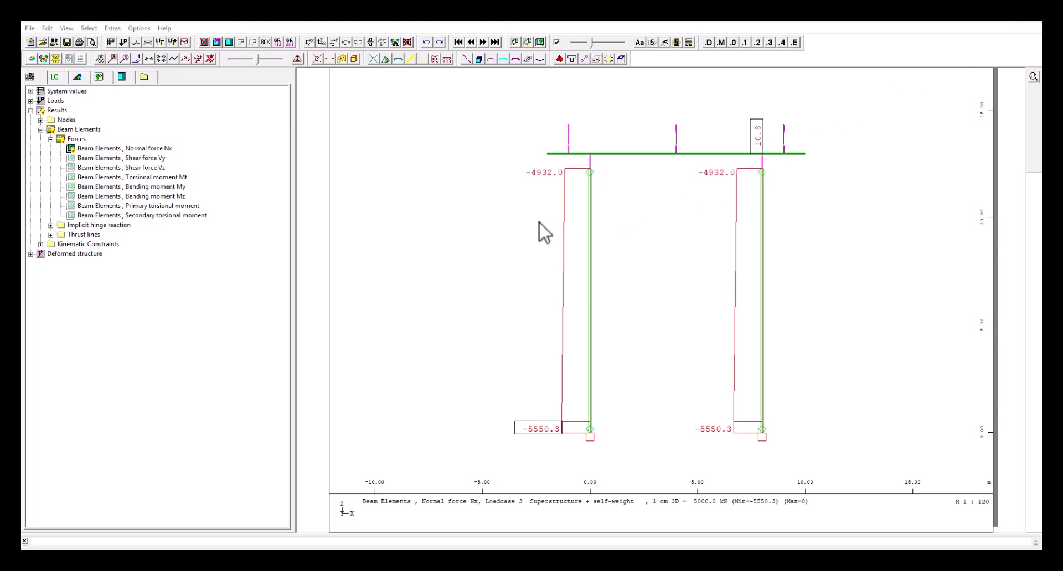
left_click(1029, 22)
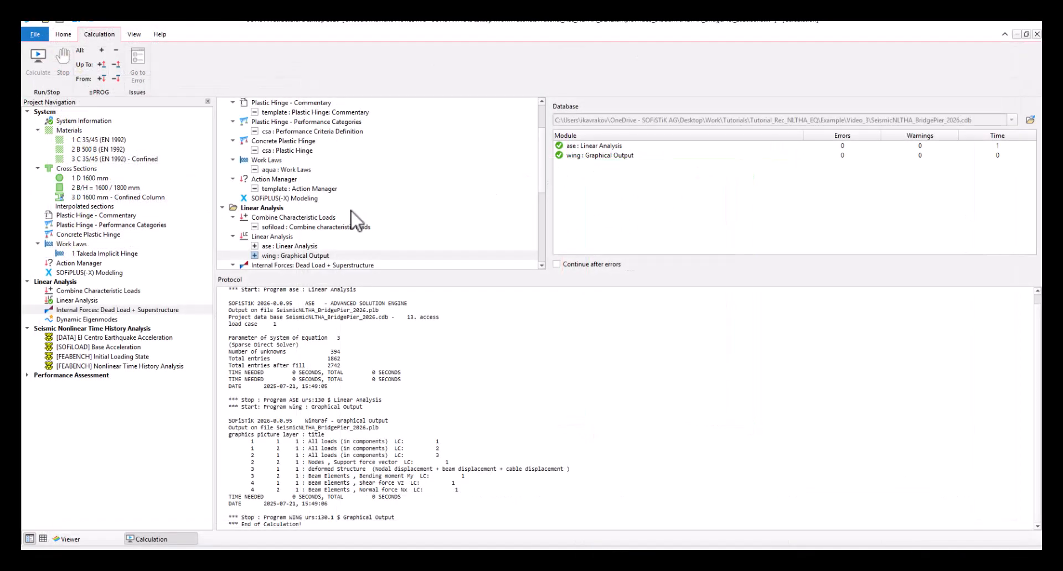
Review the axial force entered for the concrete plastic hinge and close its settings without saving
left_click(90, 234)
double_click(89, 234)
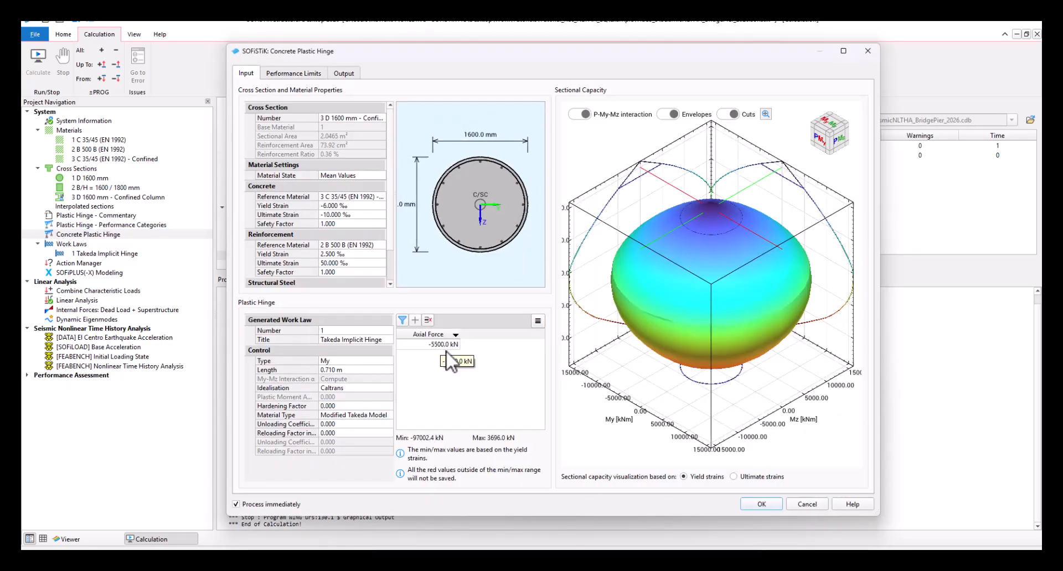
left_click(801, 502)
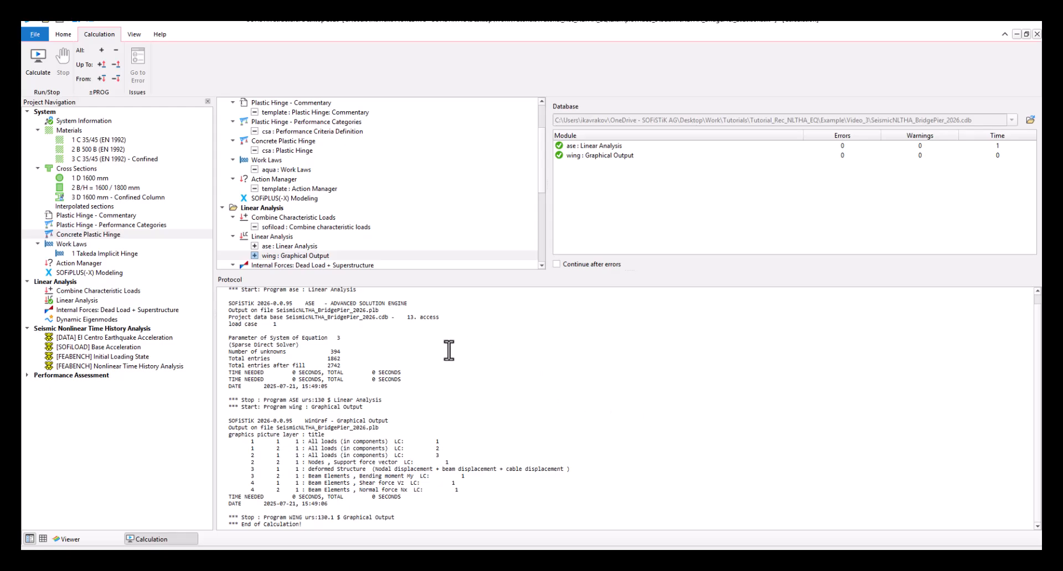
Examine the effective stiffness factor Rf-y in the Effective Stiffness Y table of the Concrete Plastic Hinge report
left_click(106, 320)
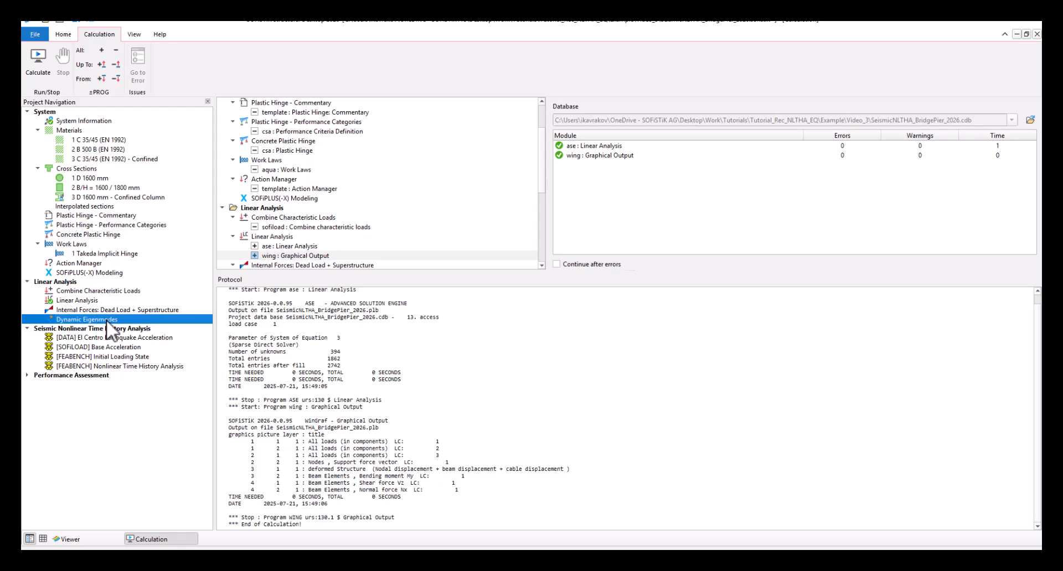
right_click(120, 234)
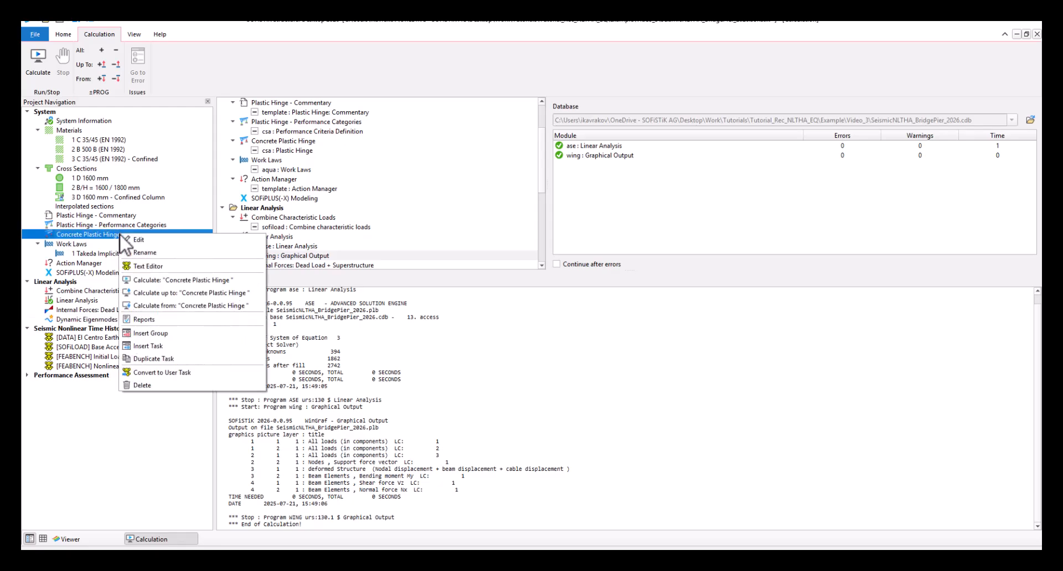
left_click(168, 318)
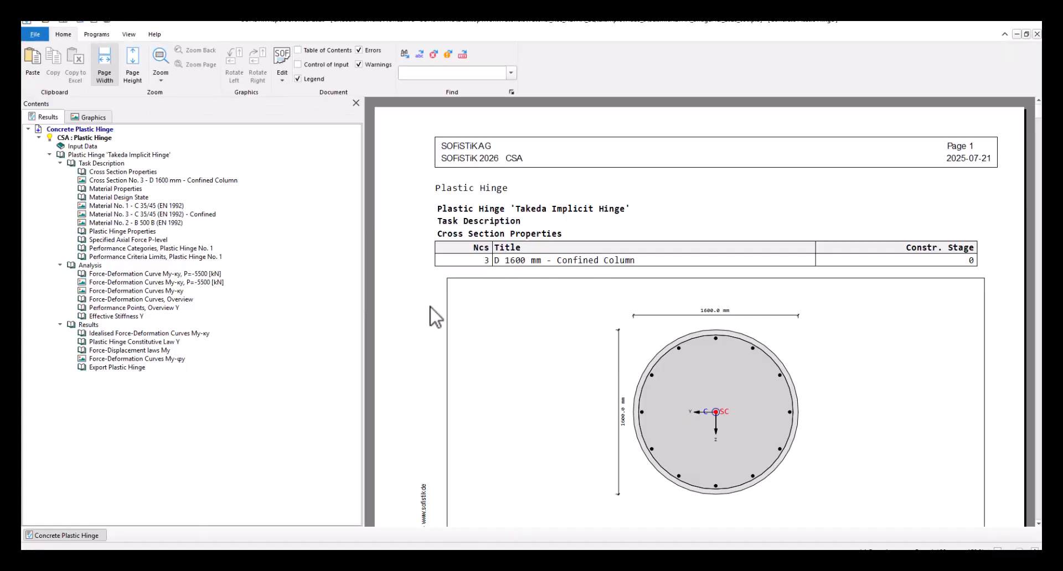
left_click(138, 316)
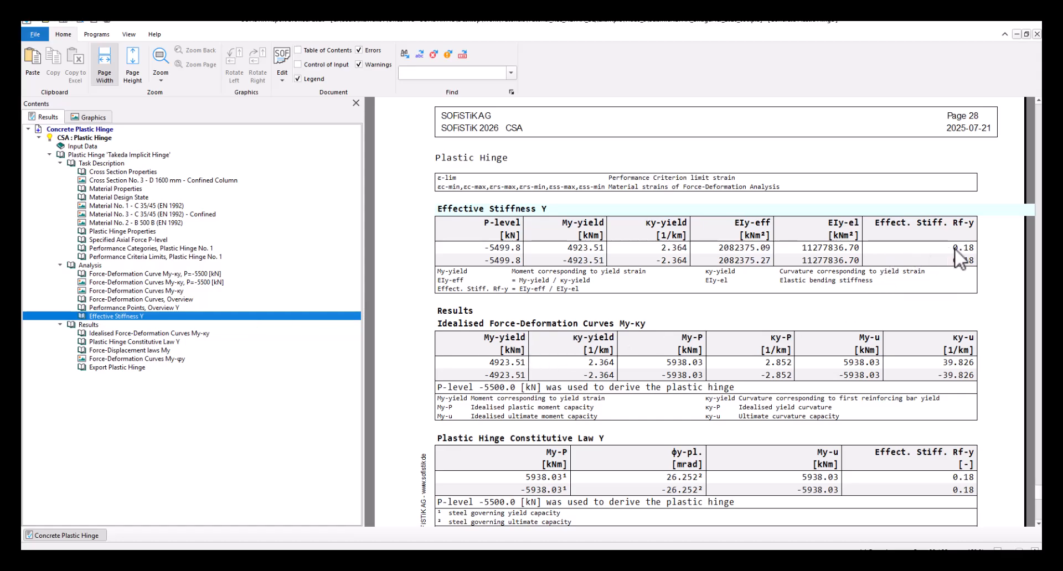
left_click_drag(953, 247, 975, 250)
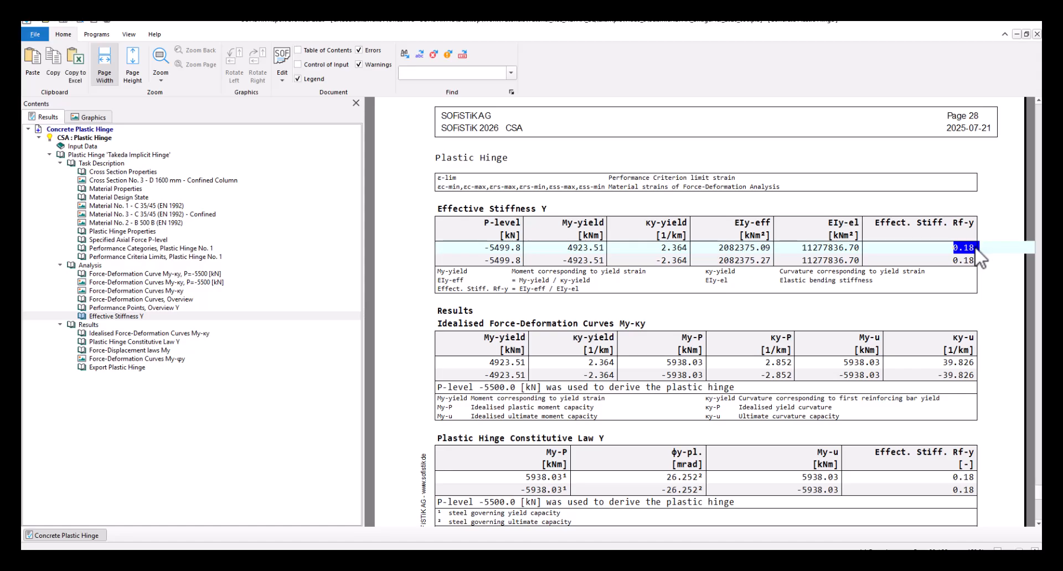
left_click(1037, 34)
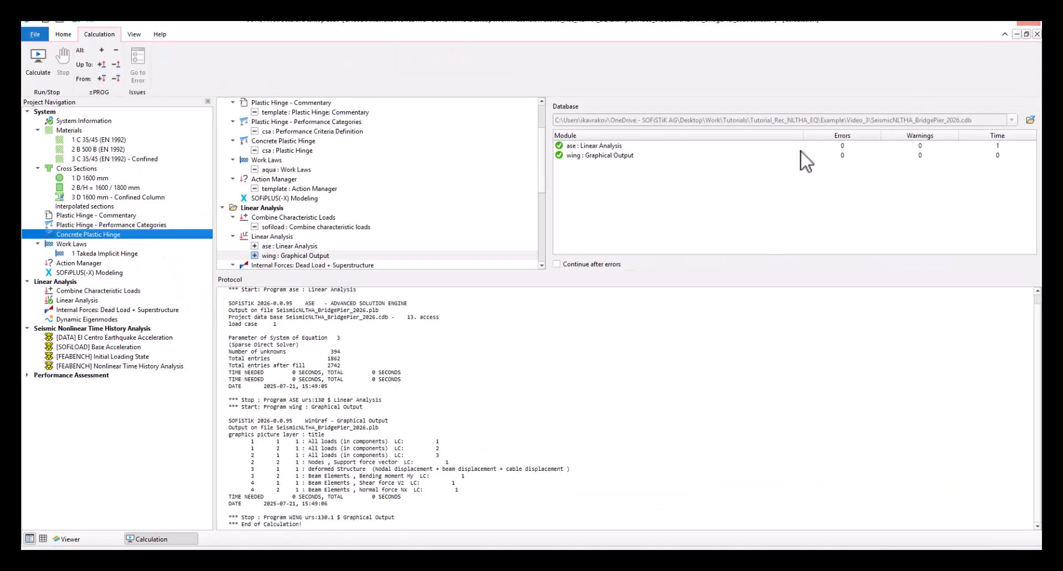
Calculate the dynamic eigenmodes with at most 20 modes, result base number 300, 18% column stiffness and 98% target mass participation in X
left_click(139, 319)
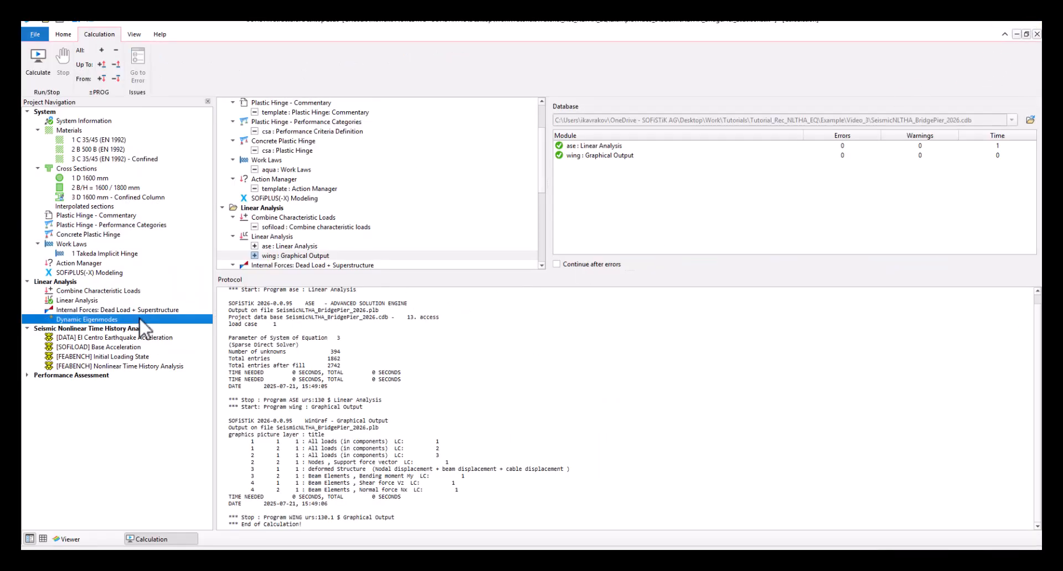
double_click(110, 321)
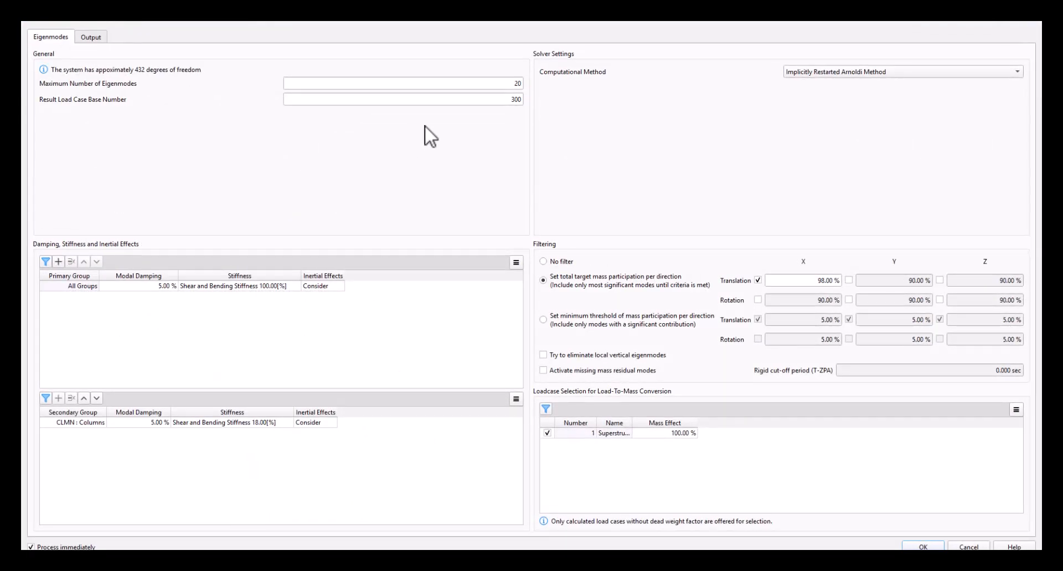
left_click(505, 83)
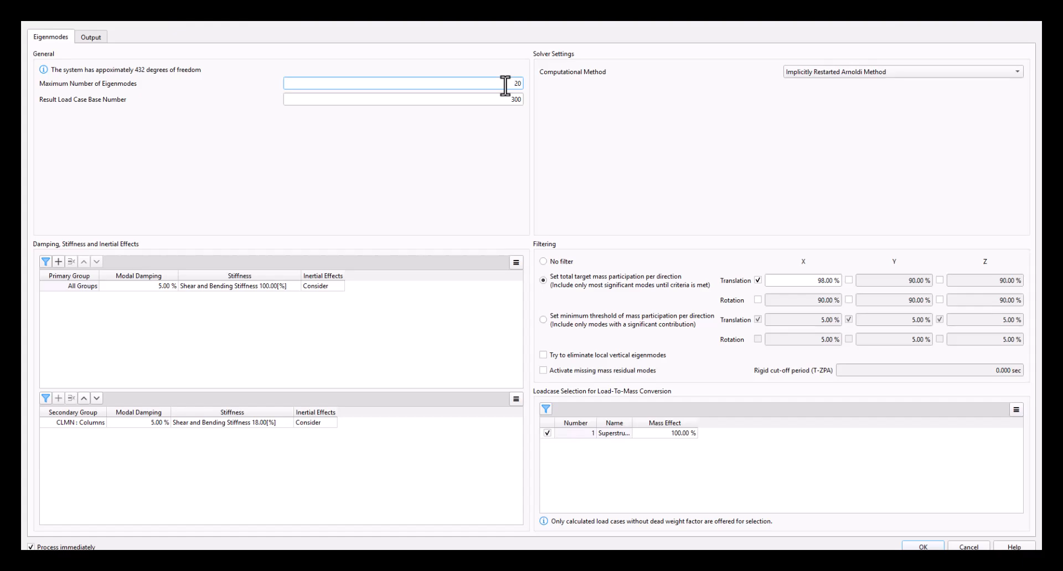
left_click_drag(509, 84, 524, 101)
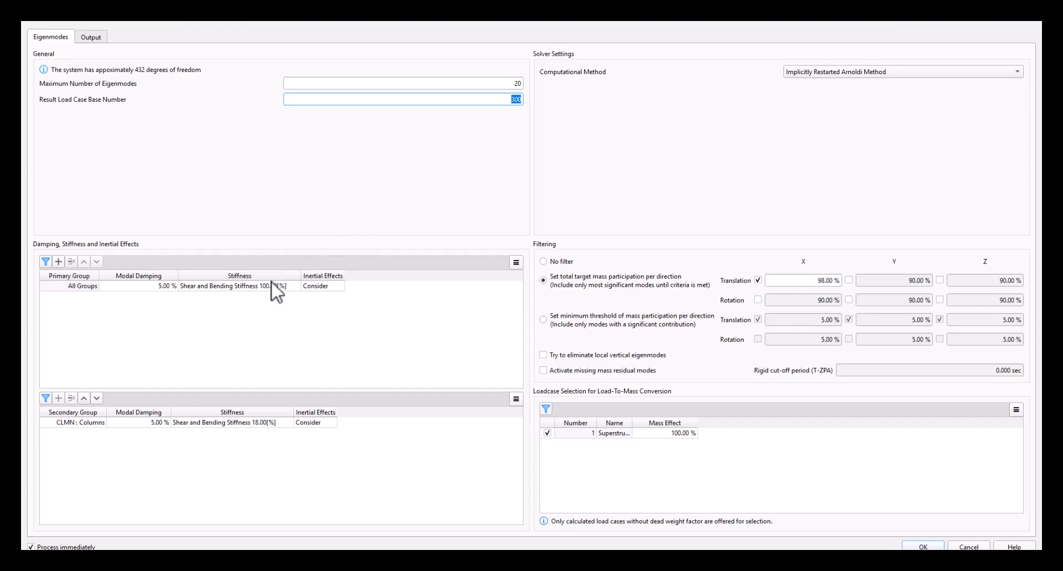
left_click(246, 288)
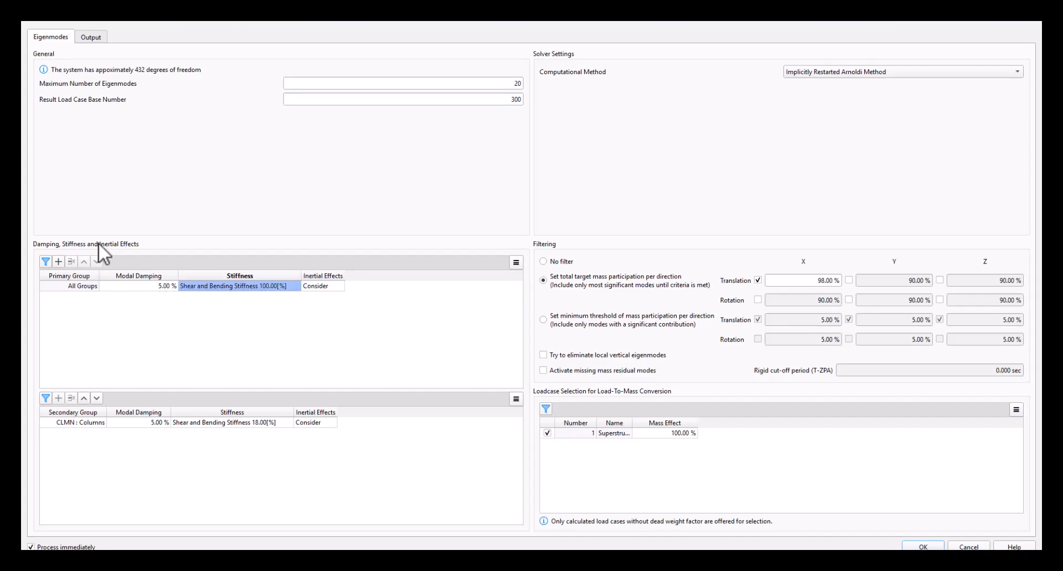
left_click(200, 424)
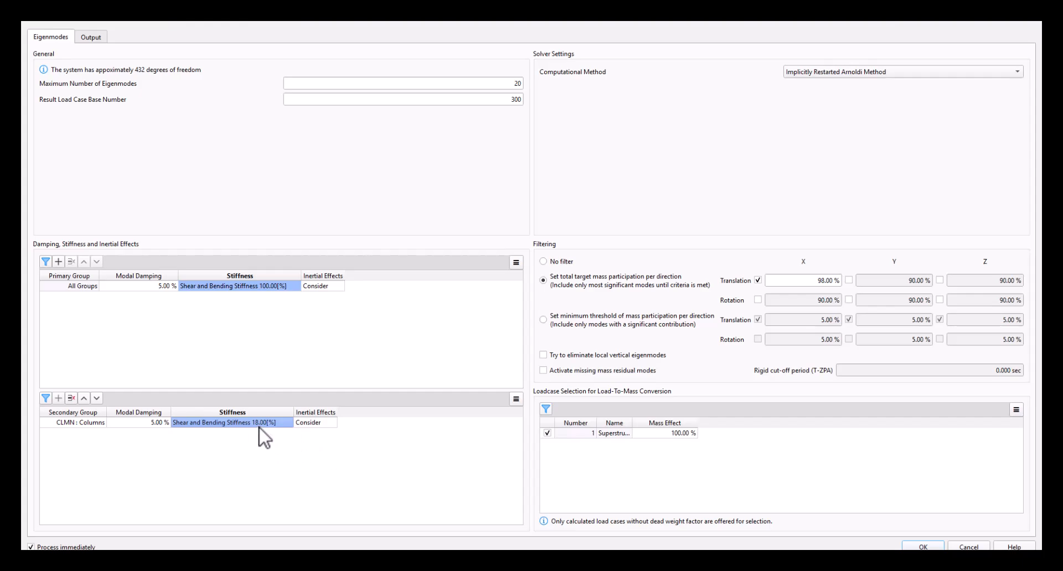
left_click(614, 437)
left_click(773, 282)
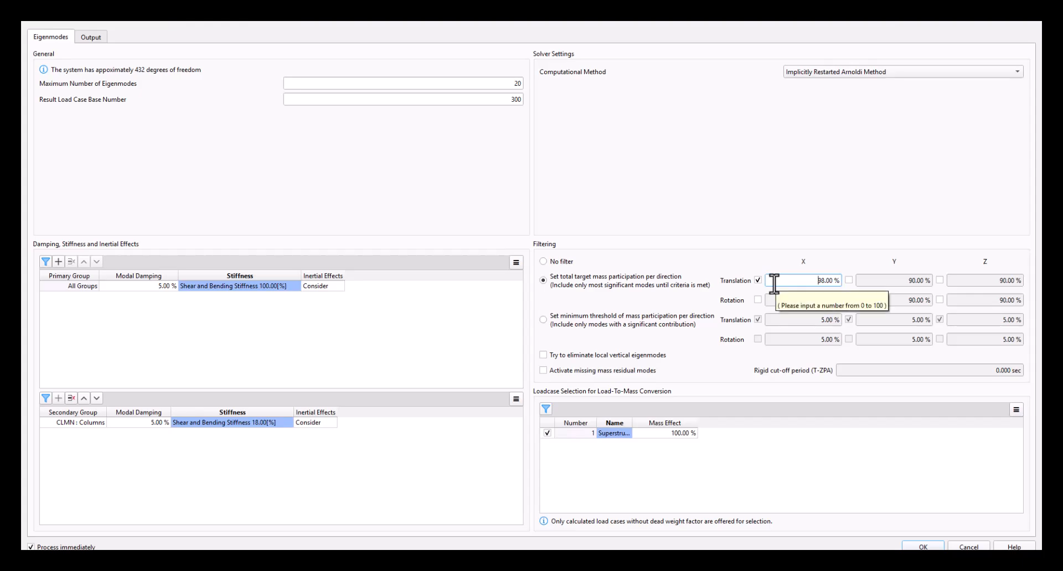
double_click(832, 281)
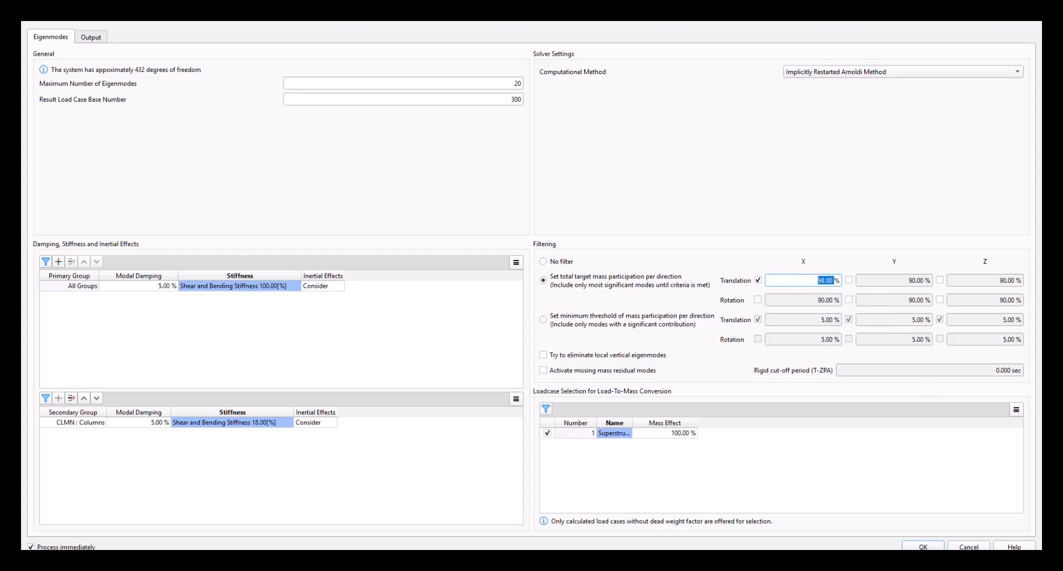
left_click(928, 546)
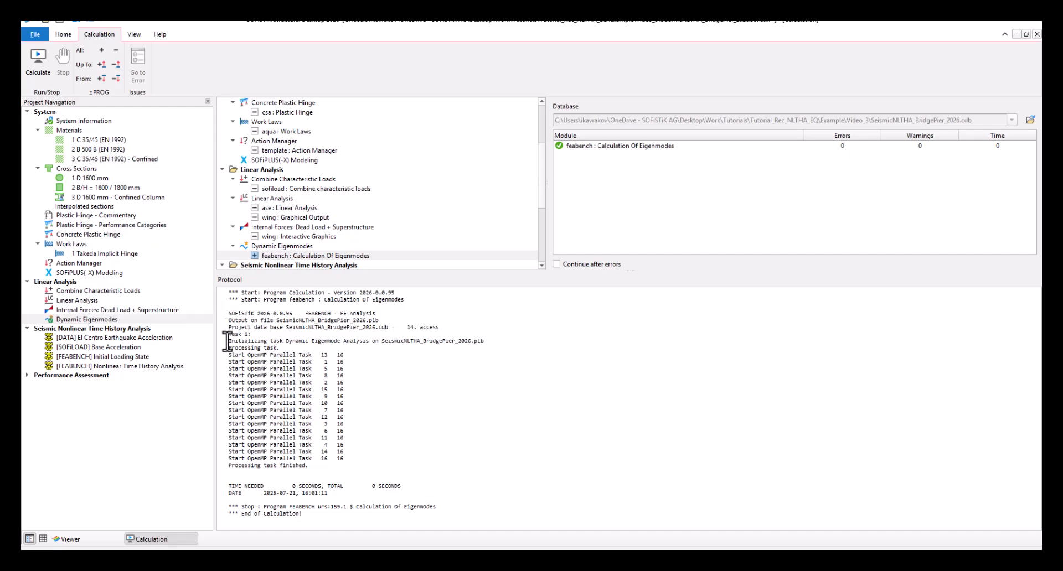
View the deformed structure for eigenmode load cases 300 and 301 in the Viewer and turn the deformation display off
left_click(85, 539)
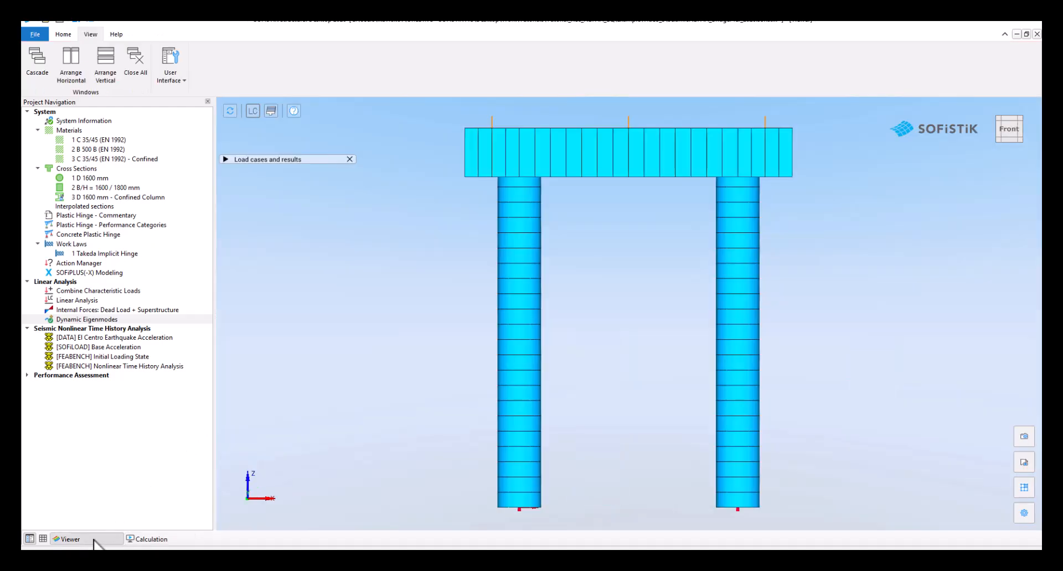
left_click(227, 159)
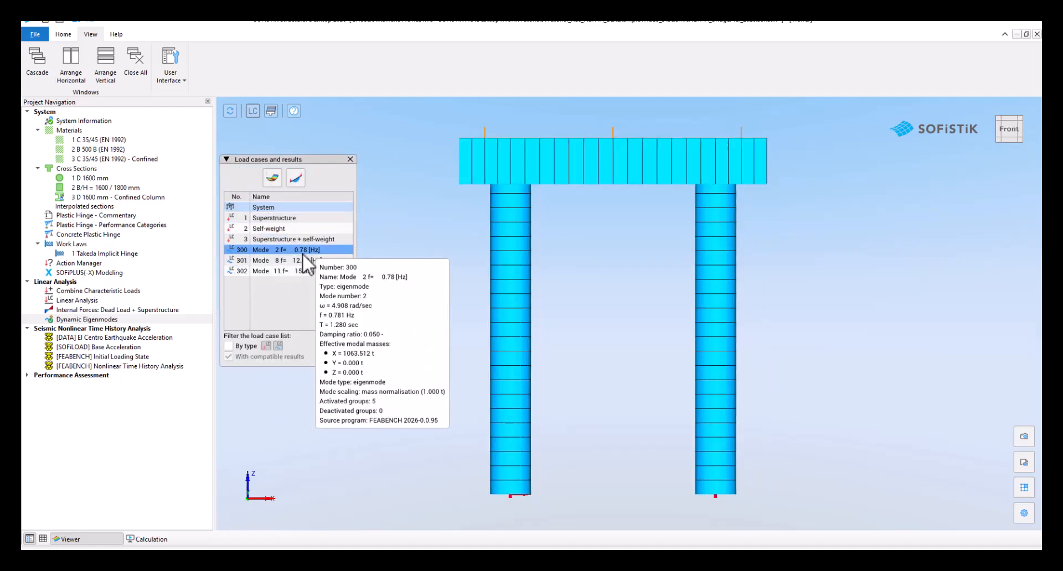
left_click(303, 252)
left_click(272, 177)
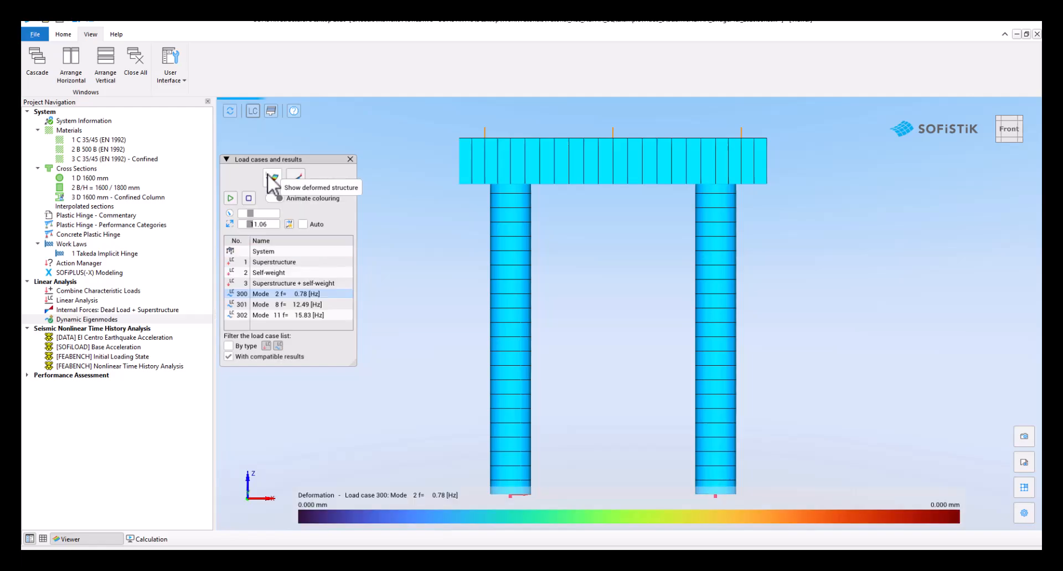
left_click(304, 307)
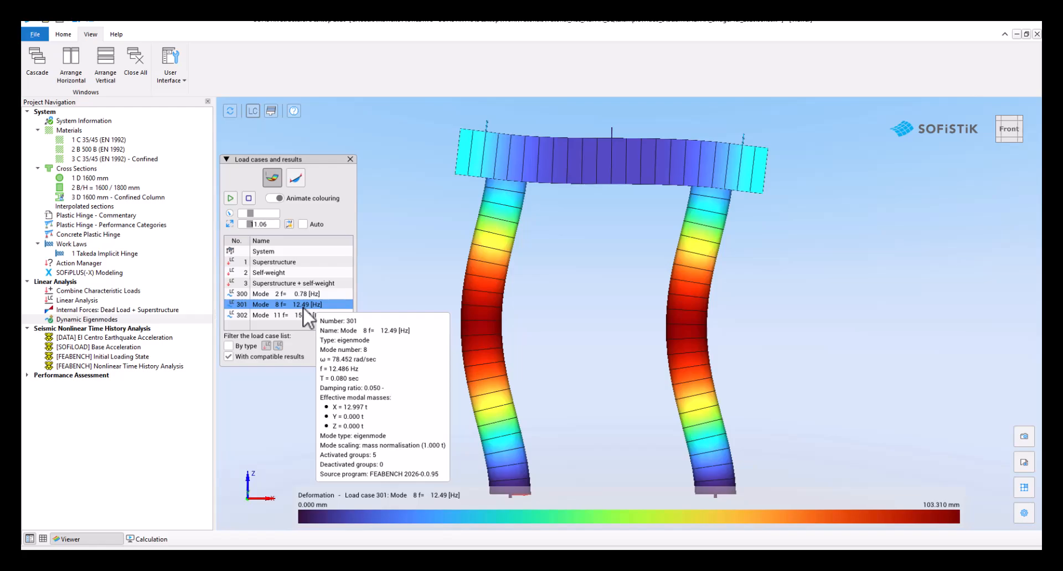
left_click(226, 159)
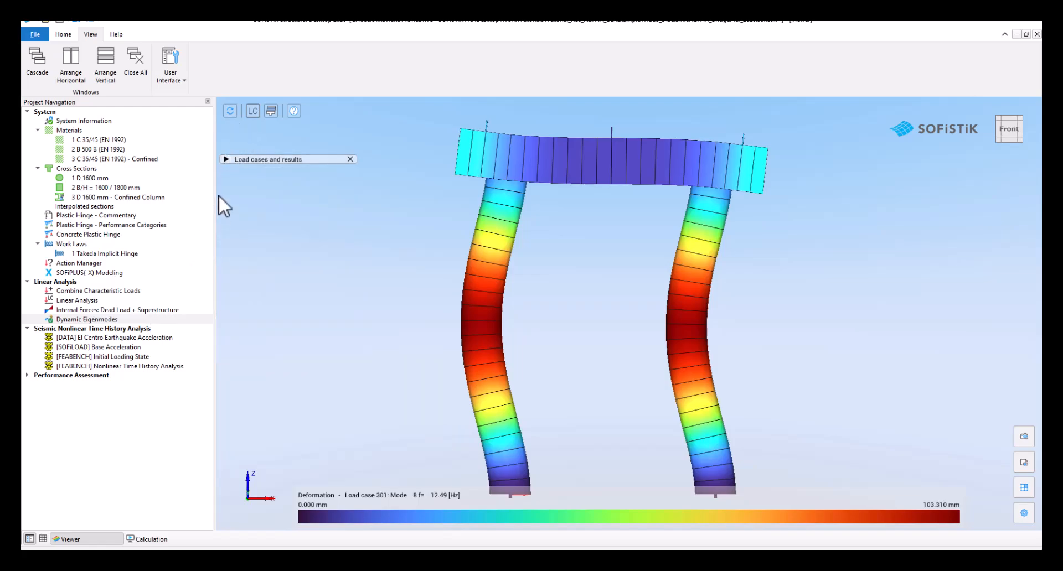
left_click(227, 159)
left_click(272, 177)
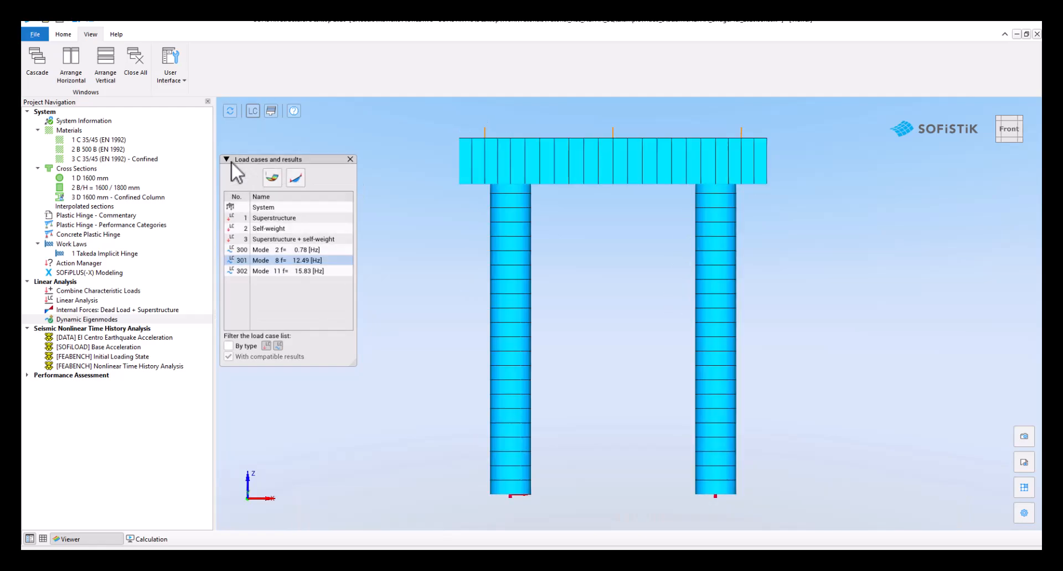
left_click(225, 159)
Examine the El Centro acceleration data and the base acceleration input, including its acce record, scale factor and included time function
double_click(113, 333)
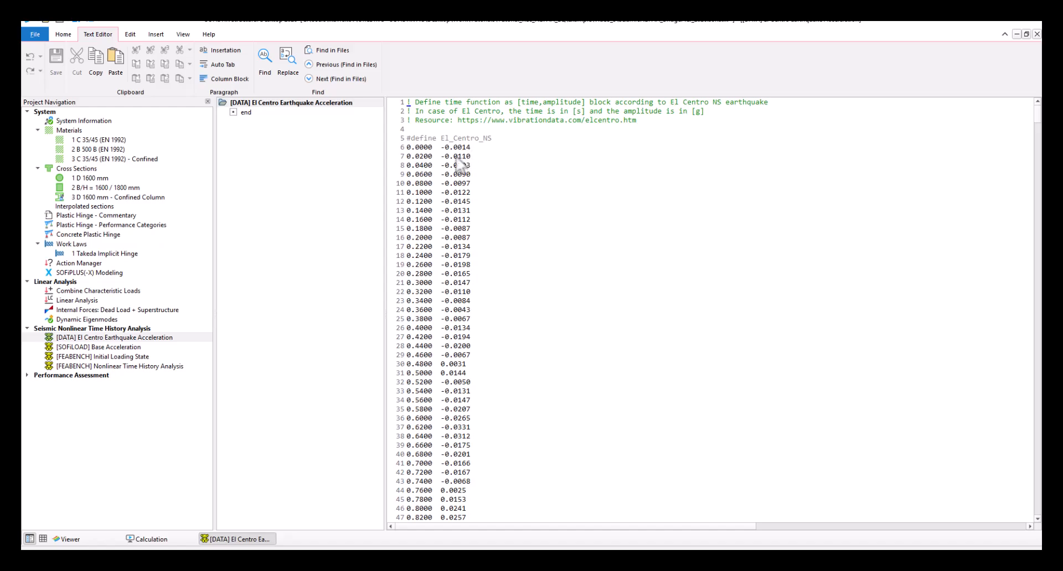
left_click(111, 347)
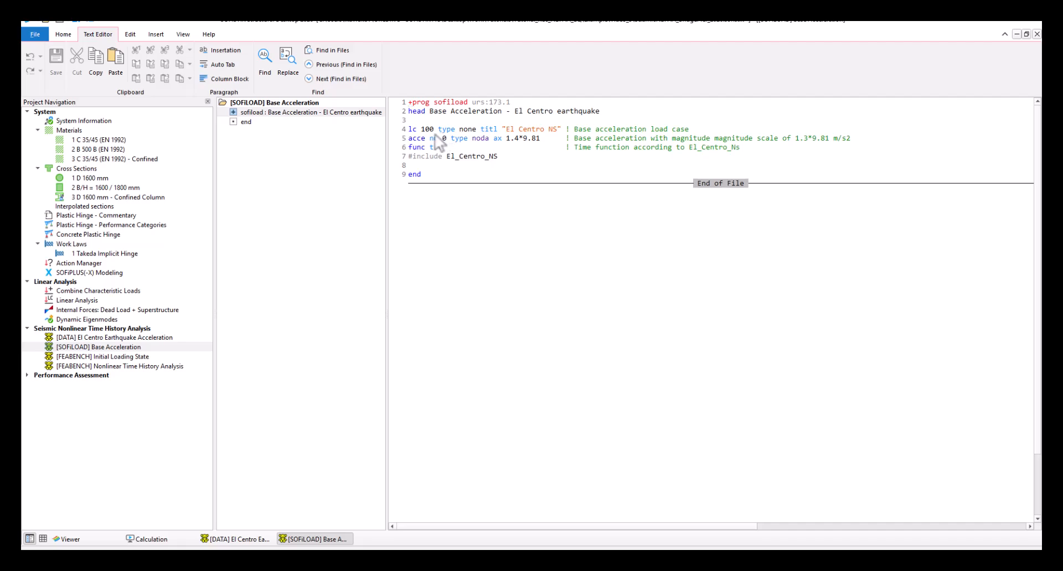
left_click_drag(409, 139, 431, 143)
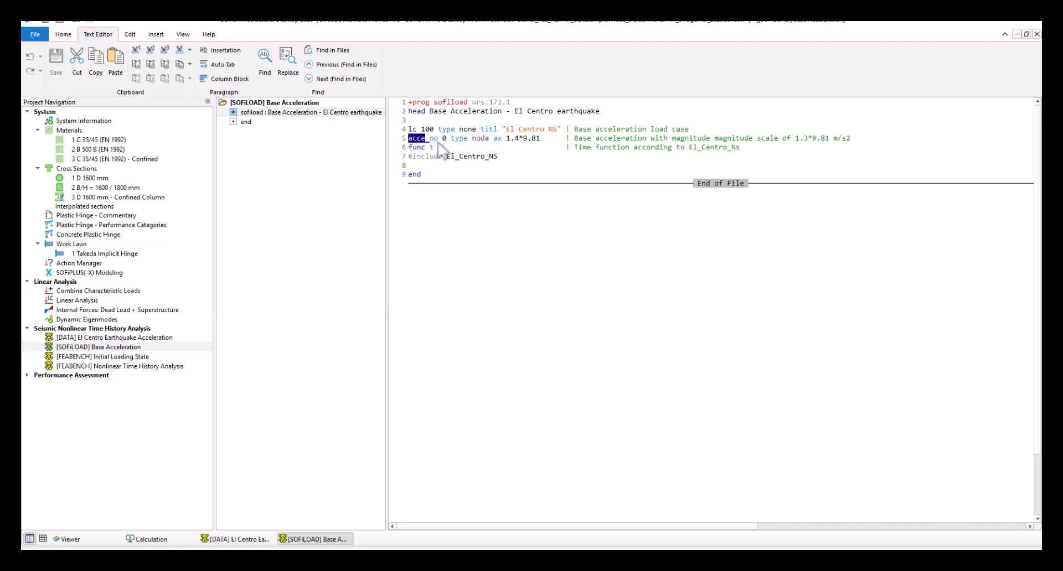
left_click(450, 141)
double_click(449, 141)
left_click_drag(469, 139, 484, 139)
left_click_drag(505, 139, 519, 142)
key("shift+Left")
key("shift+Right")
left_click_drag(443, 158, 476, 157)
Calculate the El Centro Earthquake Acceleration data task and the SOFiLOAD Base Acceleration task
right_click(139, 347)
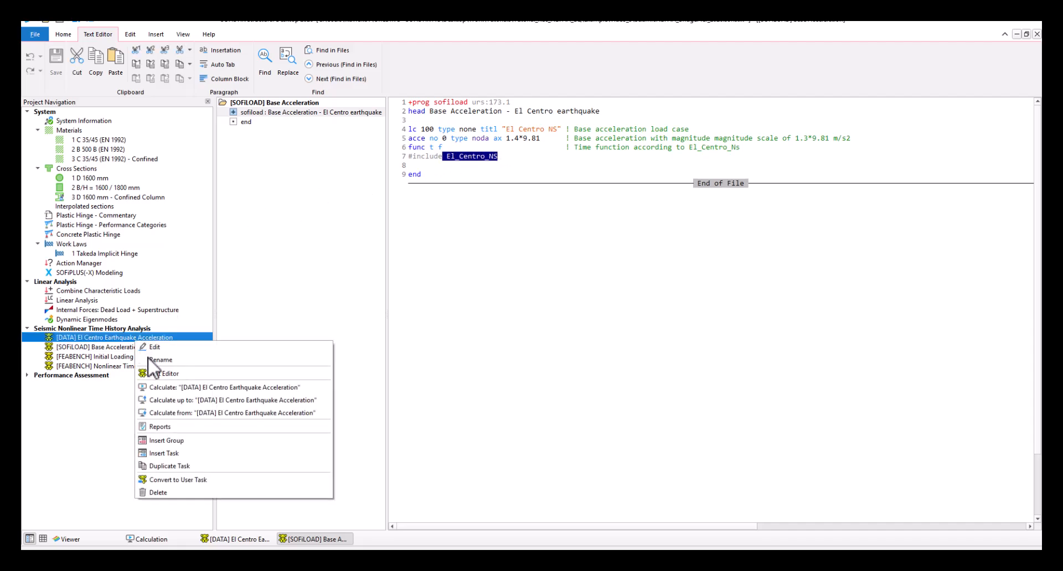
left_click(156, 384)
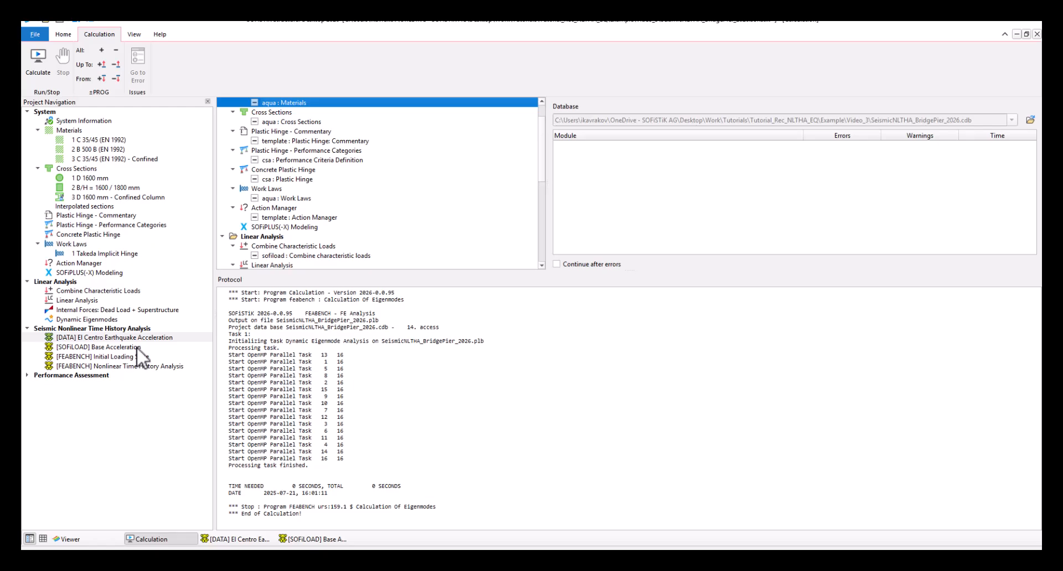
right_click(134, 346)
left_click(147, 388)
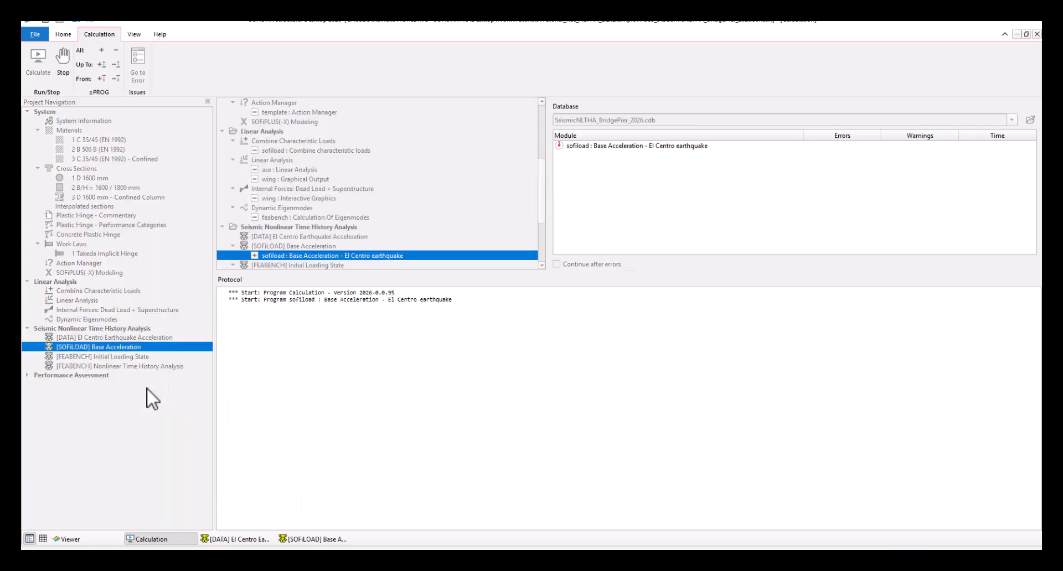
Open the Base Acceleration report, examine the El Centro NS time diagram and the loads acting on nodes, and close the report
right_click(133, 347)
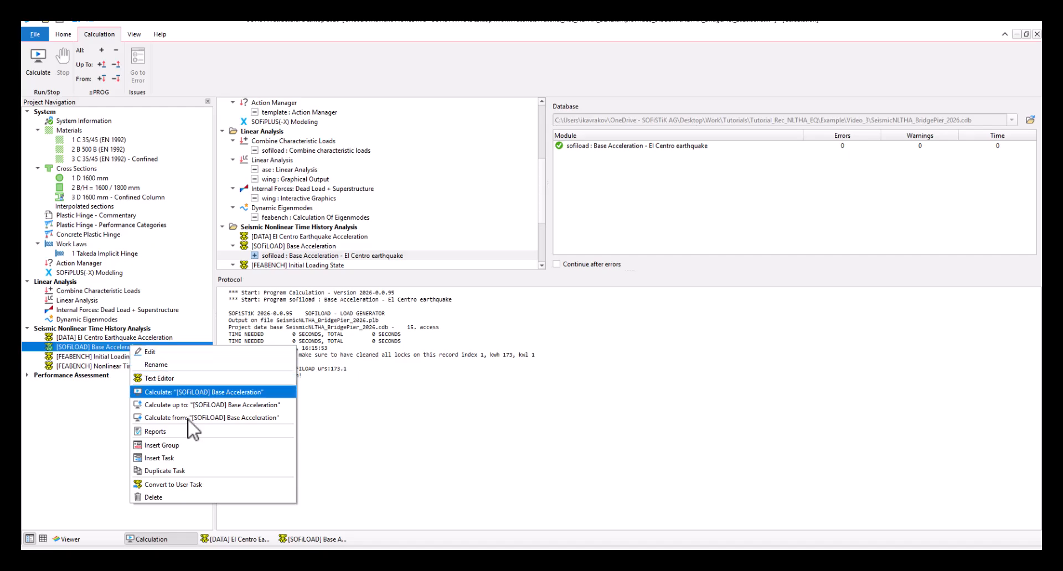
left_click(181, 433)
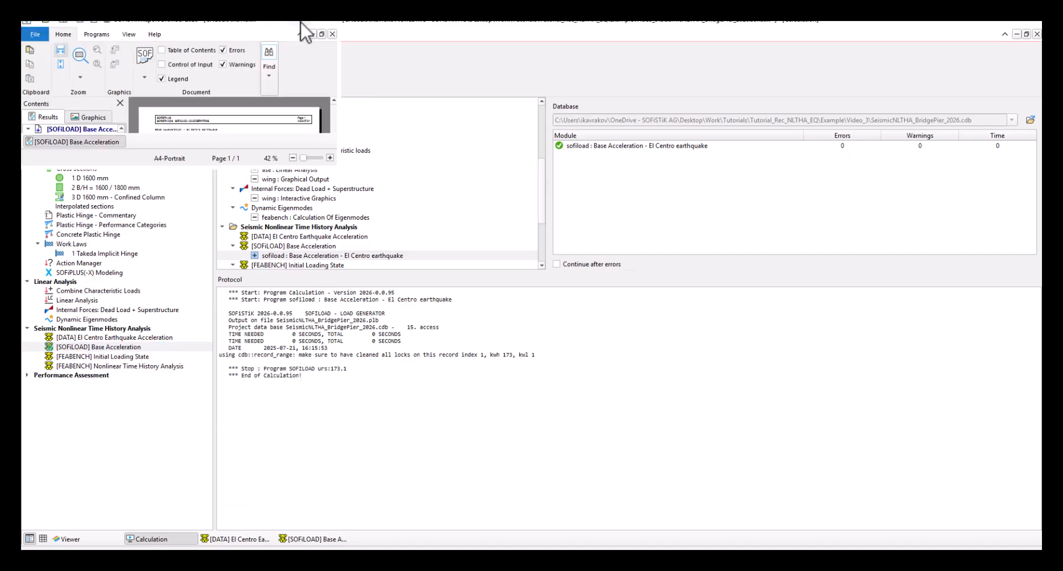
left_click_drag(299, 22, 321, 205)
left_click(320, 201)
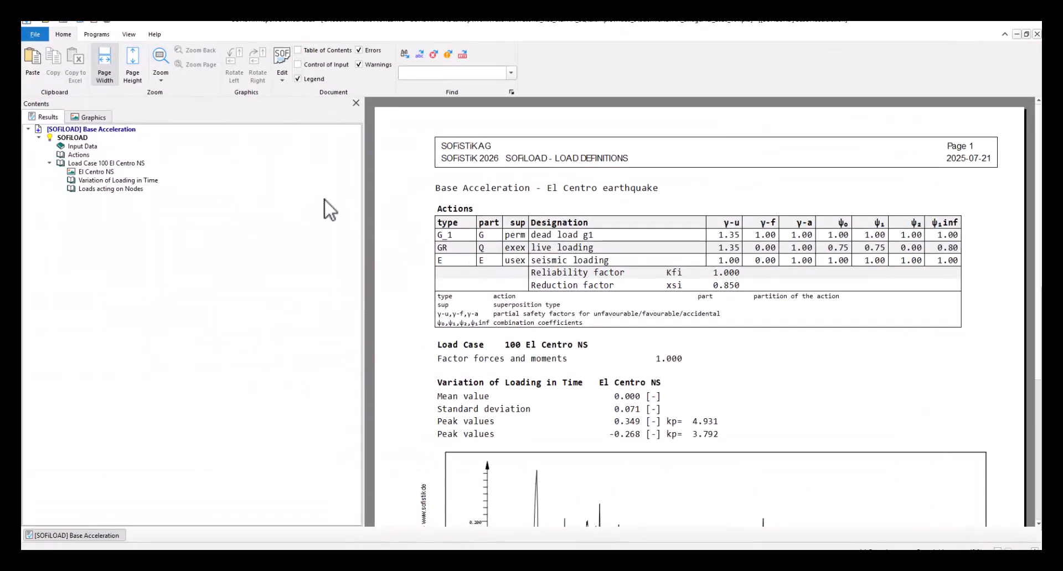
left_click(154, 171)
scroll(537, 233, "down", 6)
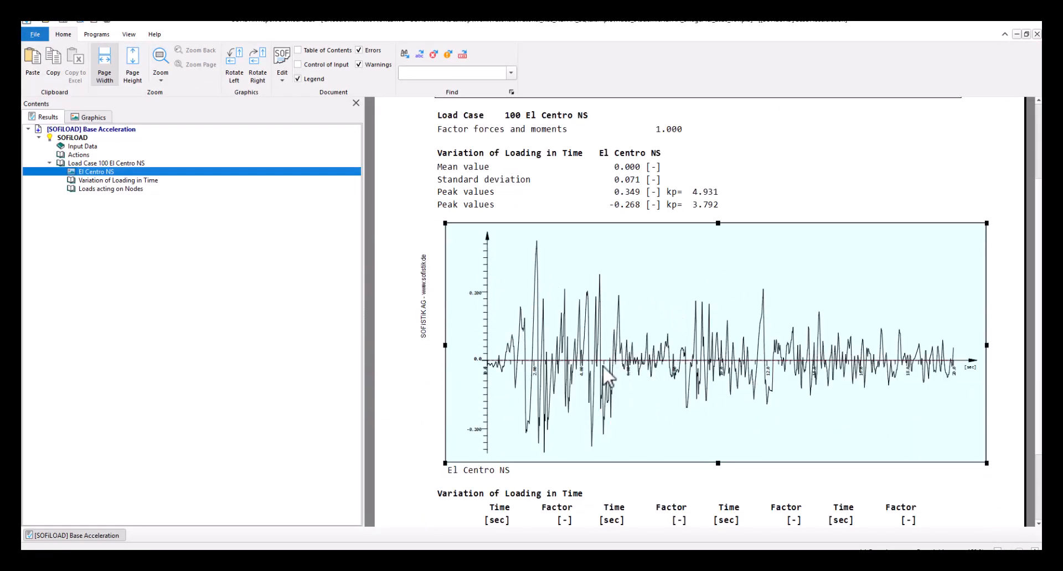
scroll(581, 326, "down", 3)
left_click(508, 481)
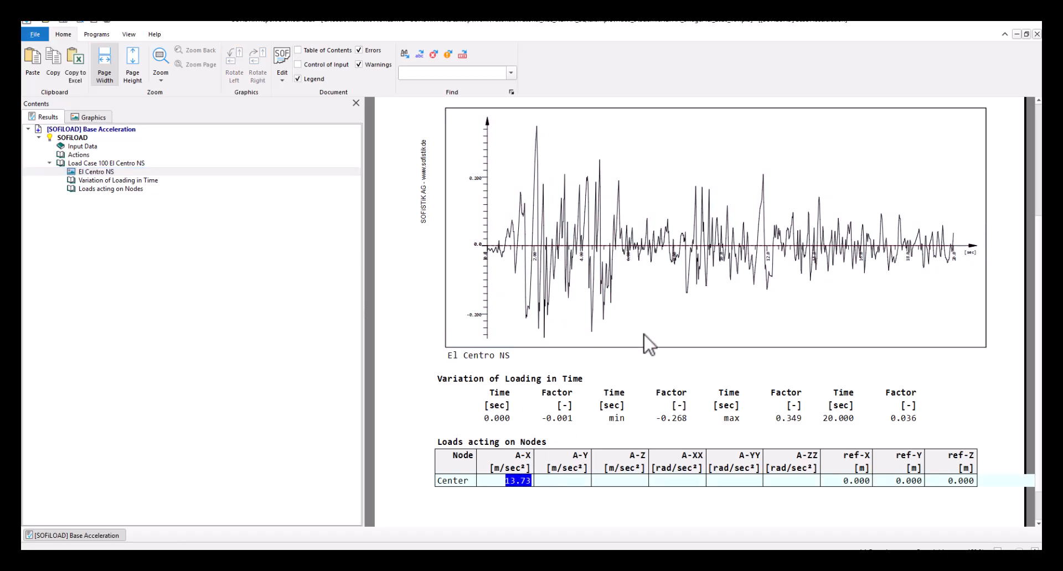
left_click(1030, 24)
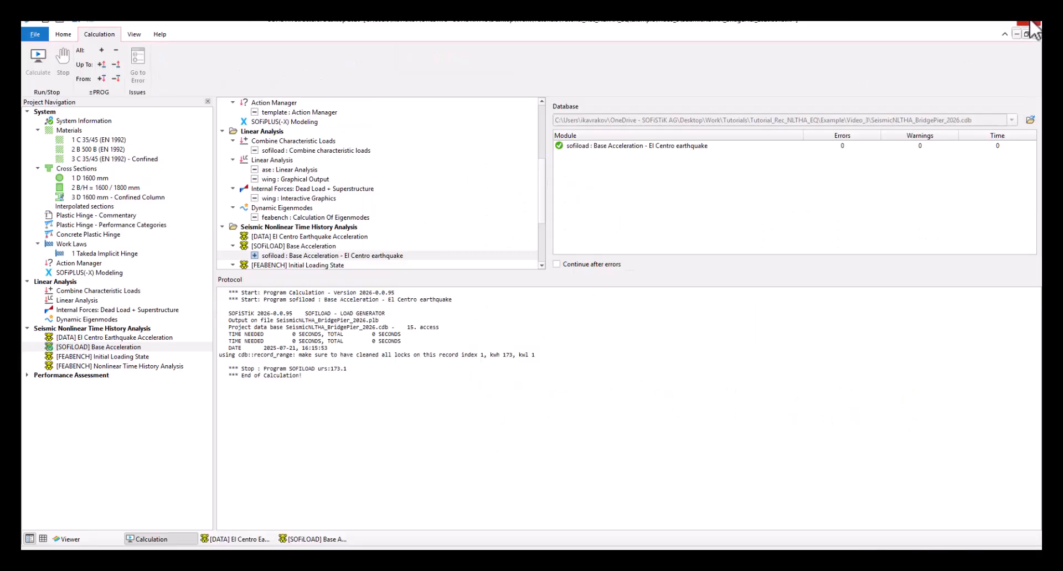
Open the Initial Loading State input and examine its nonlinear task record and the physical nonlinearity setting for implicit hinges
left_click(148, 356)
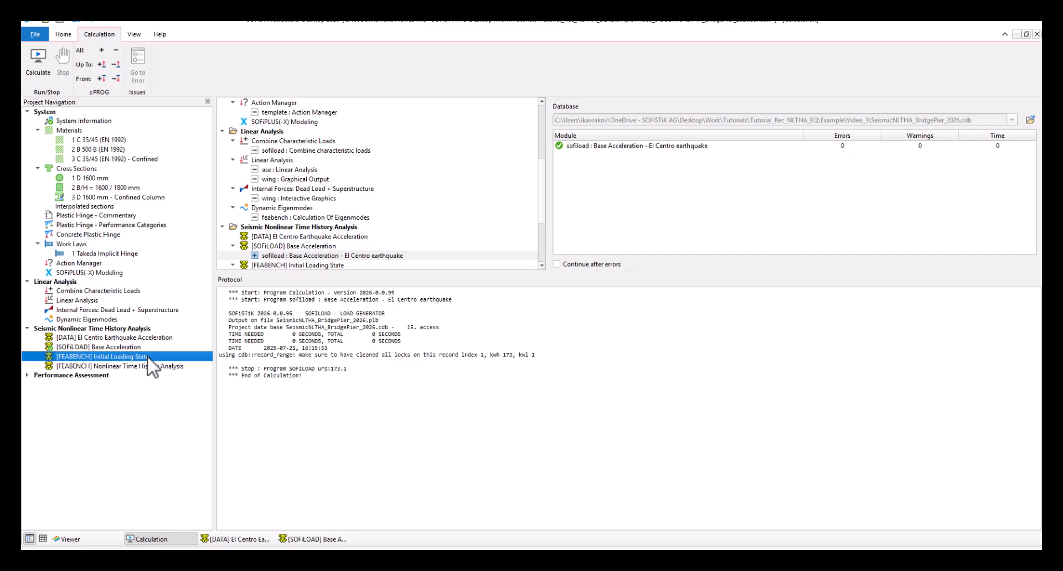
double_click(147, 357)
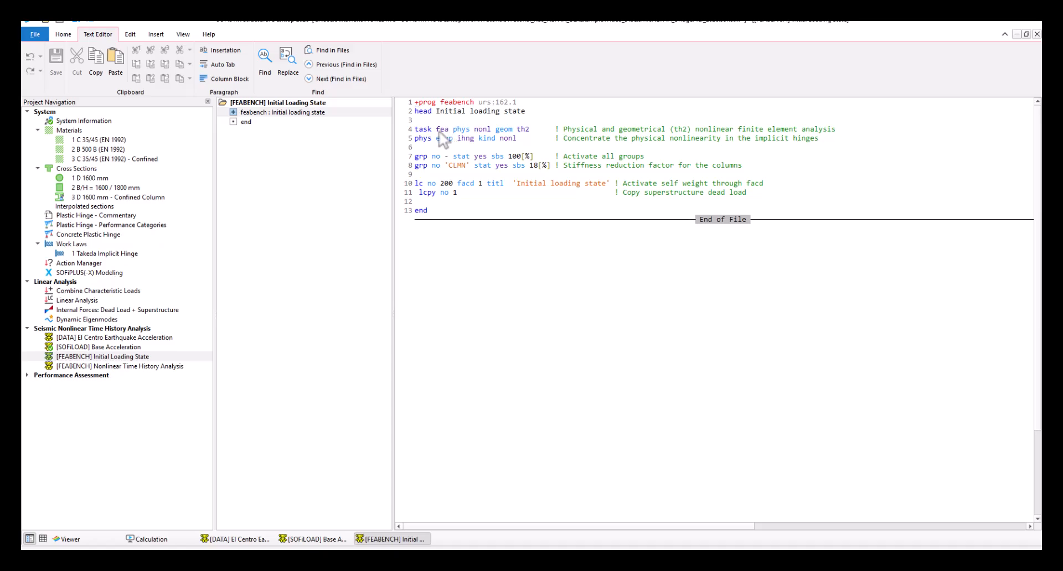
double_click(442, 131)
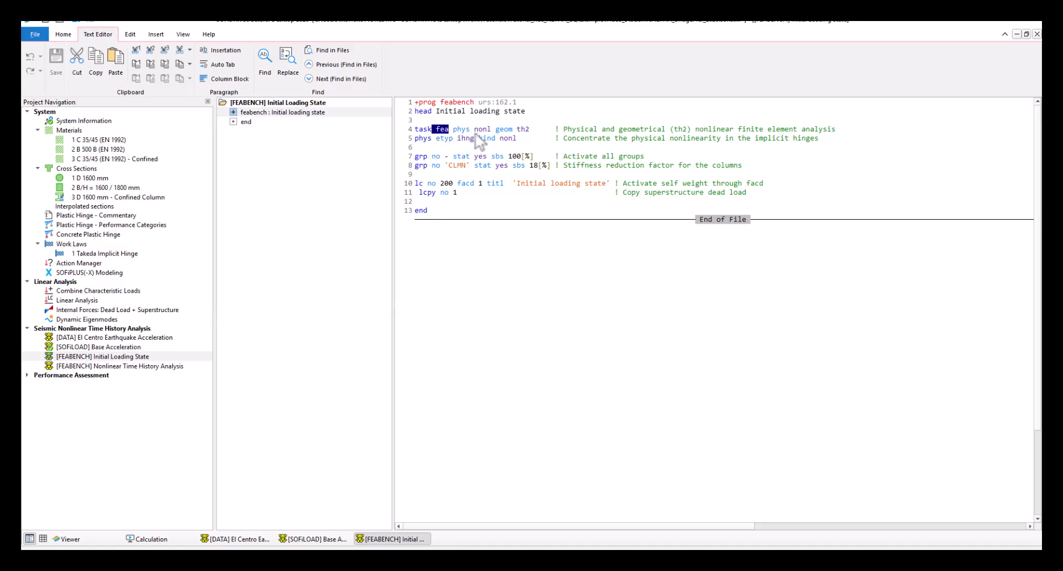
left_click_drag(453, 132, 515, 132)
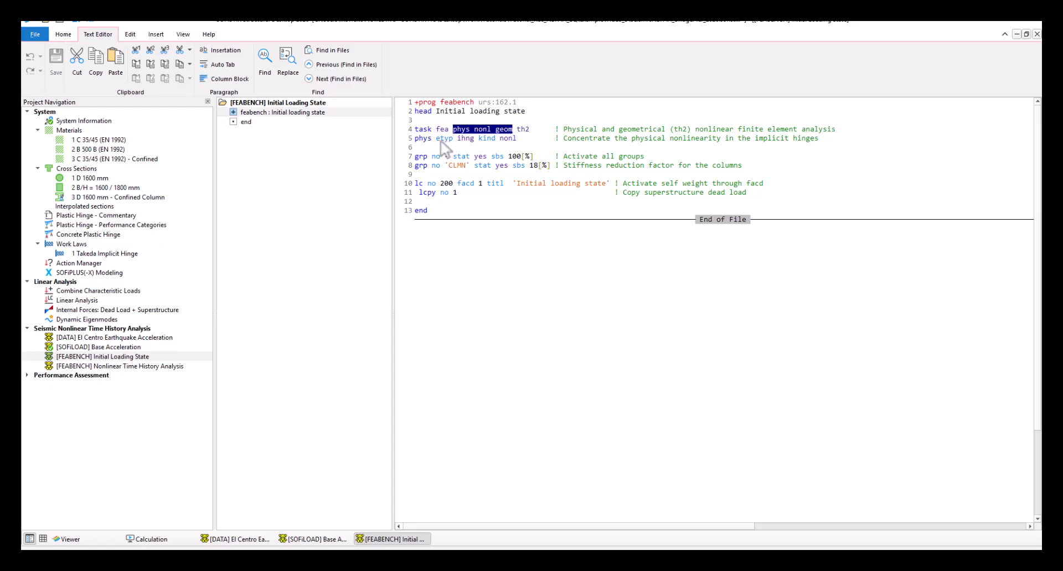
left_click(447, 141)
left_click_drag(458, 141, 471, 141)
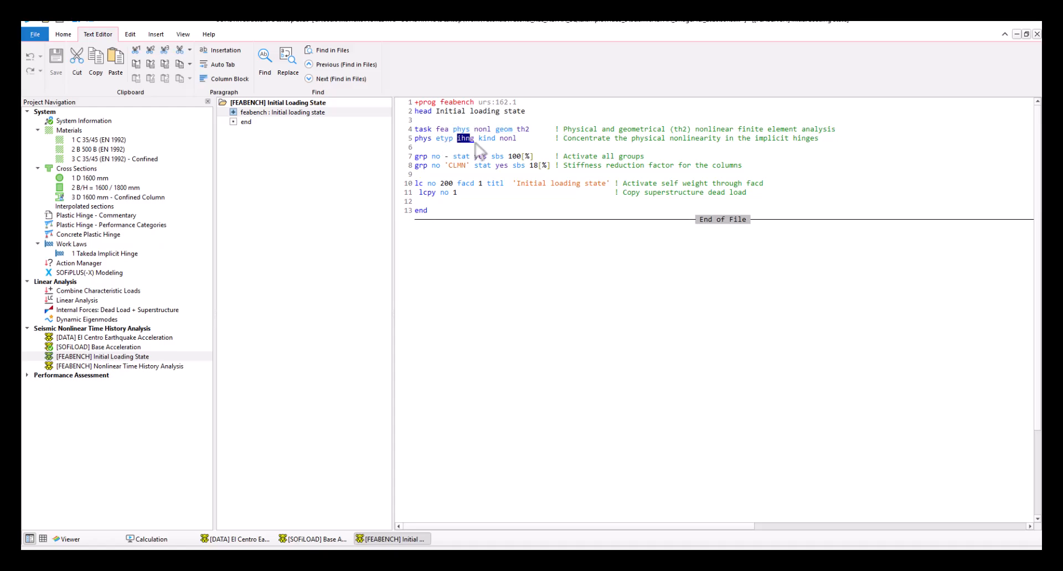
left_click(456, 142)
left_click(440, 142)
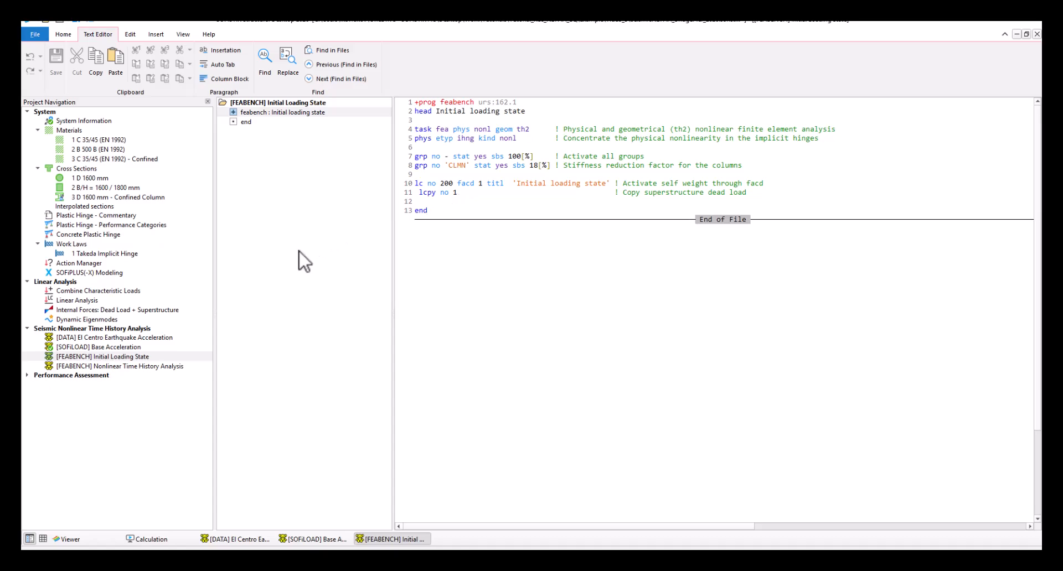
Calculate the FEABENCH Initial Loading State task
right_click(138, 357)
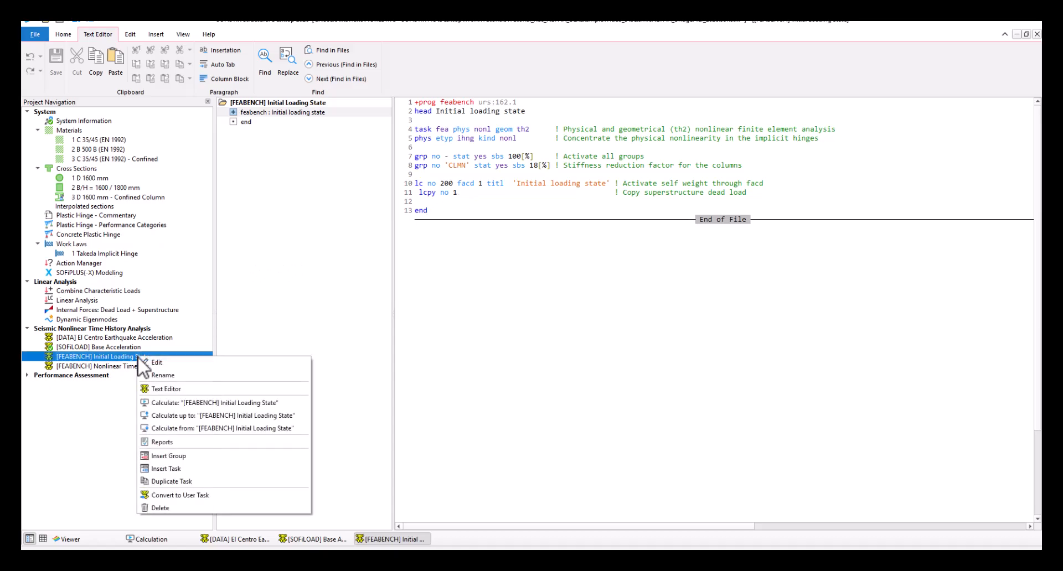
left_click(164, 403)
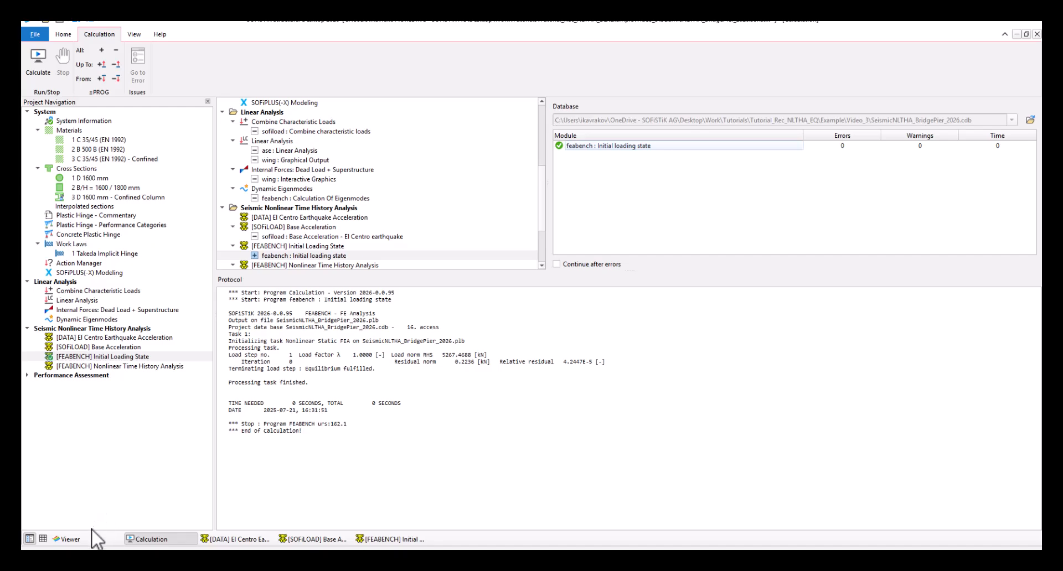
View the deformed structure for load case 200 in the Viewer with a displacement factor of 367.34, and turn the deformation display off
left_click(68, 539)
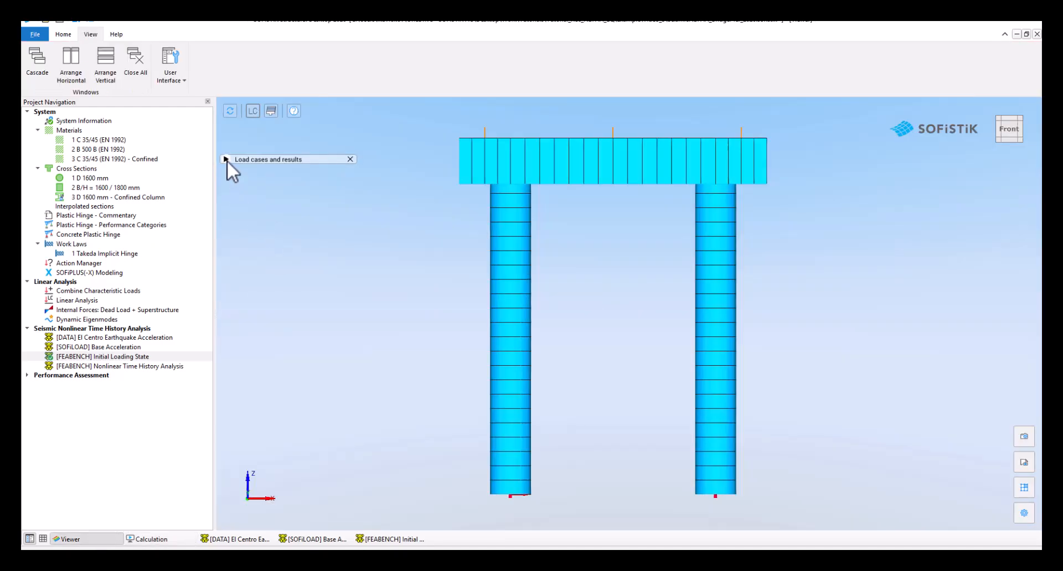
left_click(226, 160)
left_click(277, 250)
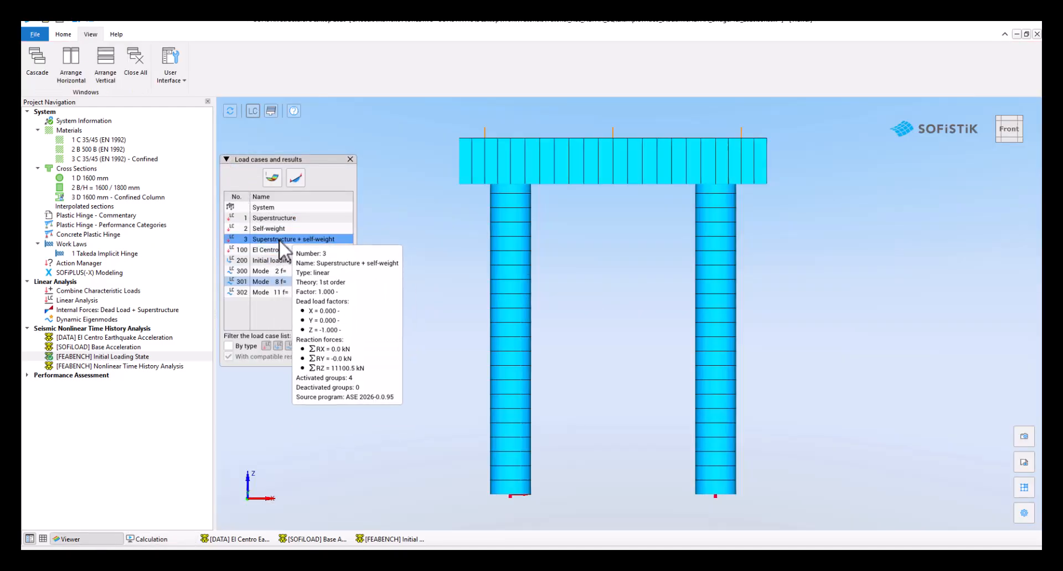
left_click(289, 260)
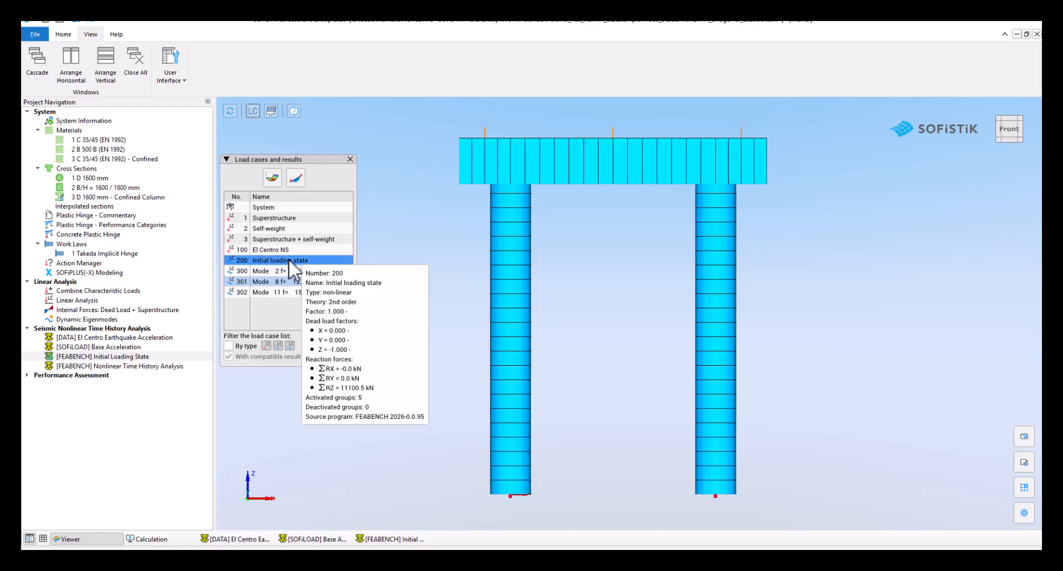
left_click(272, 177)
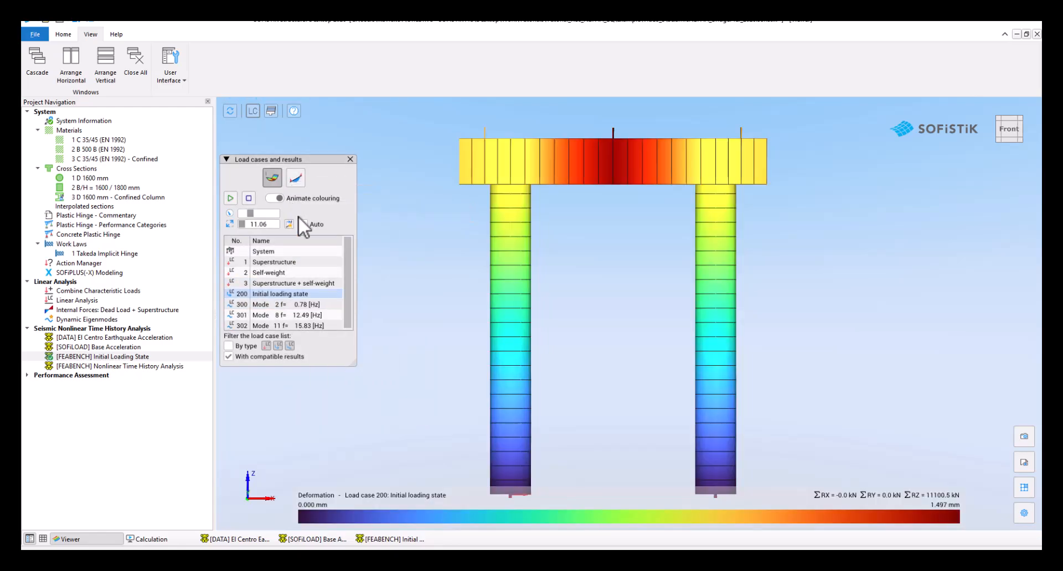
left_click(245, 224)
left_click_drag(247, 224, 248, 225)
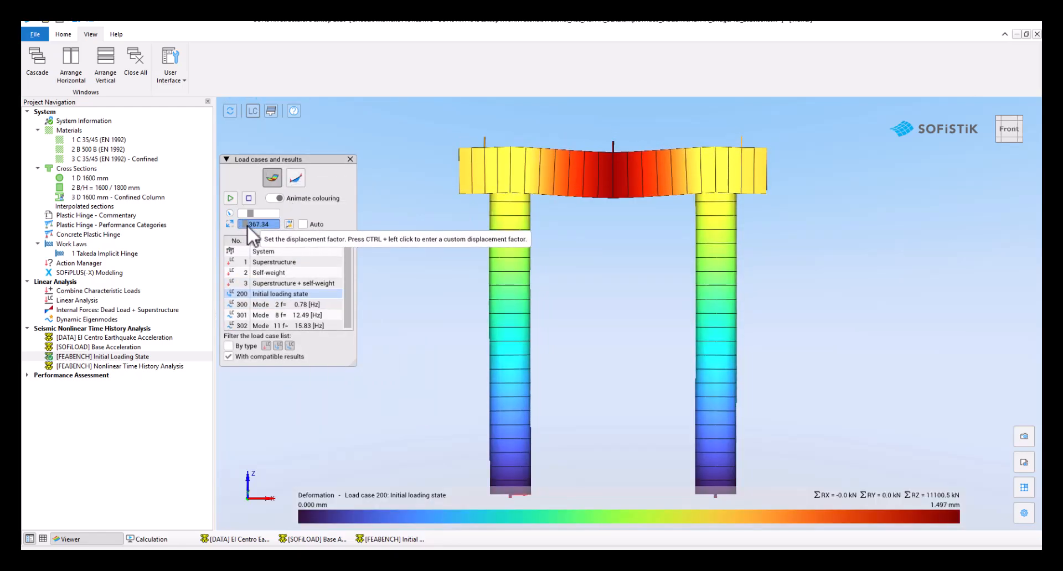
left_click(269, 185)
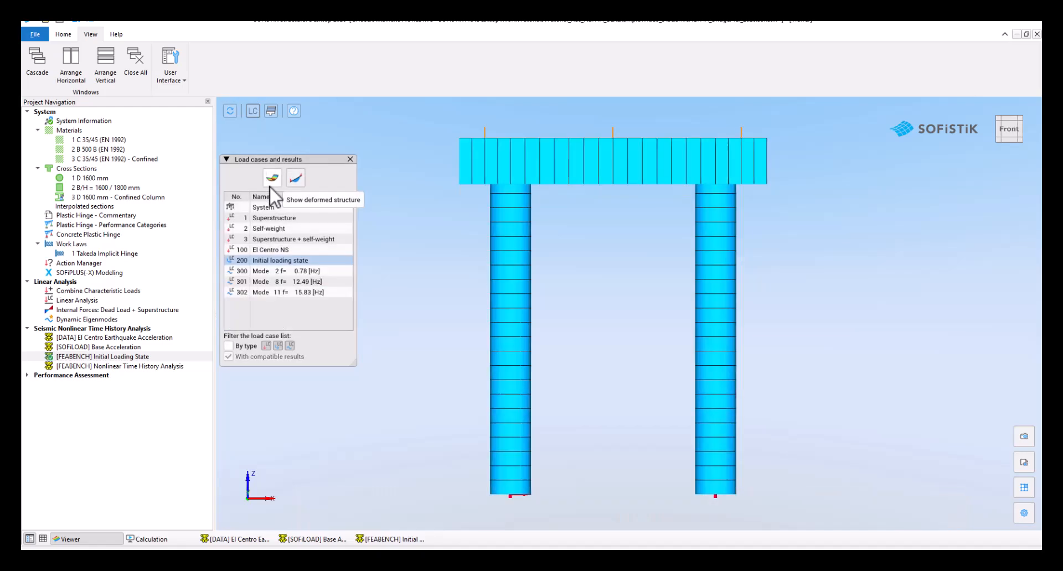
left_click(226, 159)
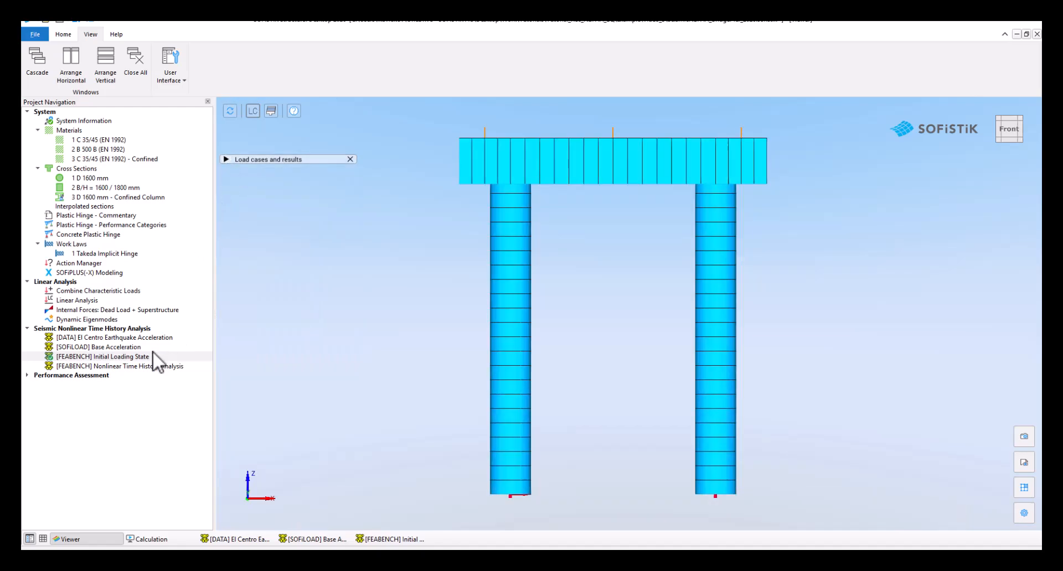
Open the FEABENCH Nonlinear Time History Analysis input for review and calculate that task
left_click(133, 367)
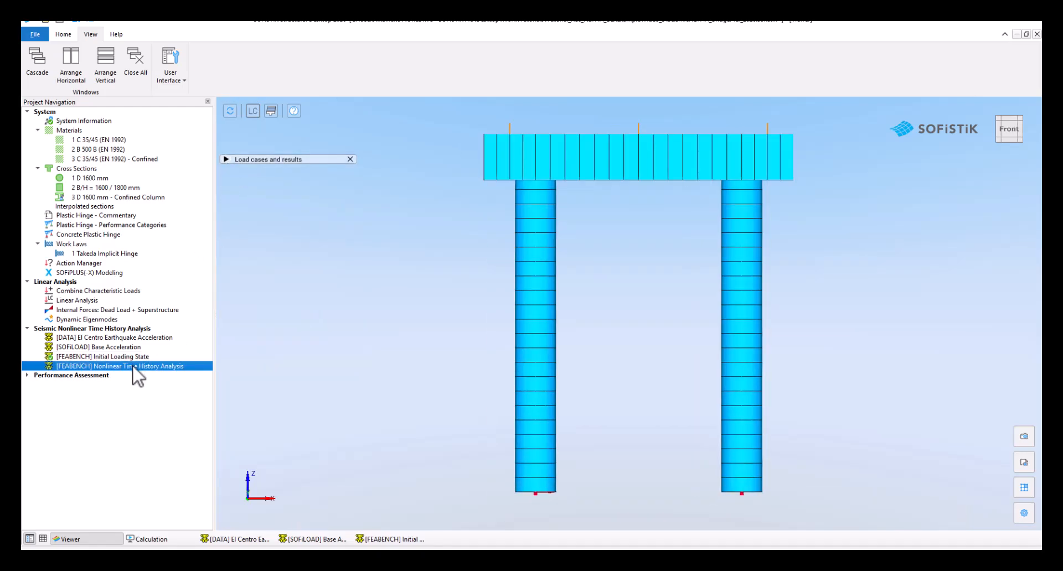
double_click(134, 367)
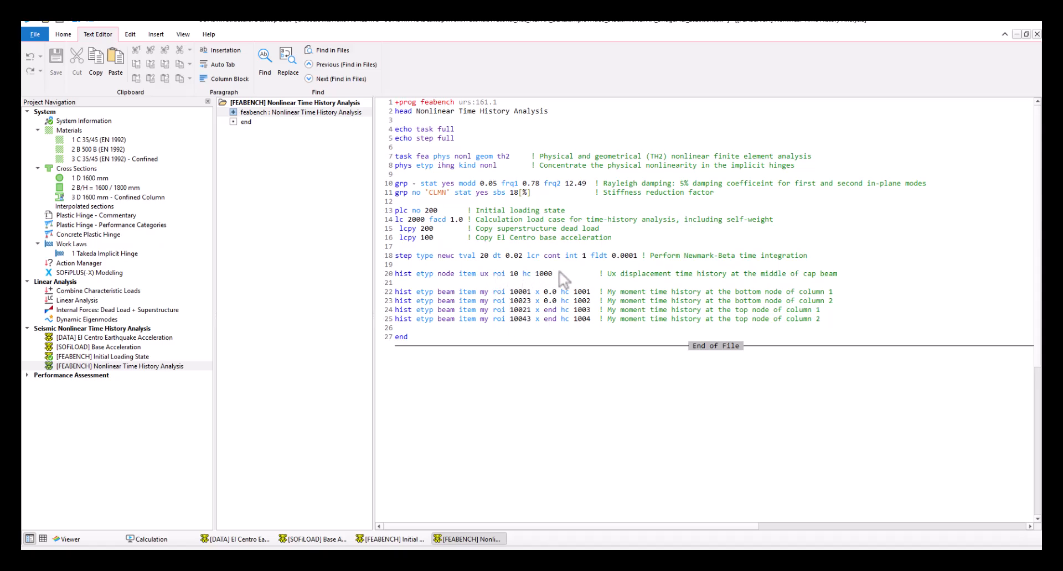
left_click(166, 366)
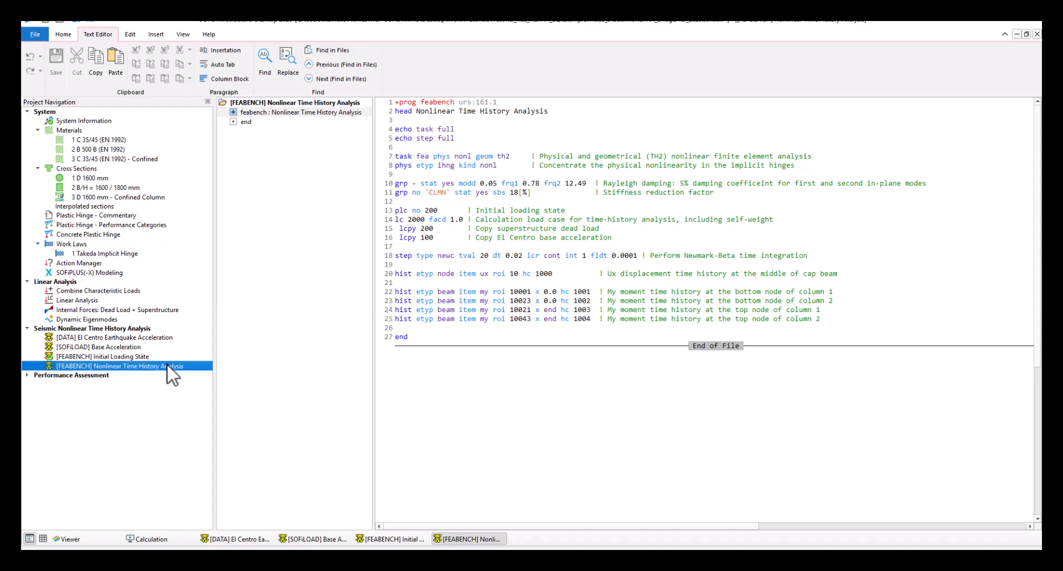
right_click(167, 363)
left_click(207, 422)
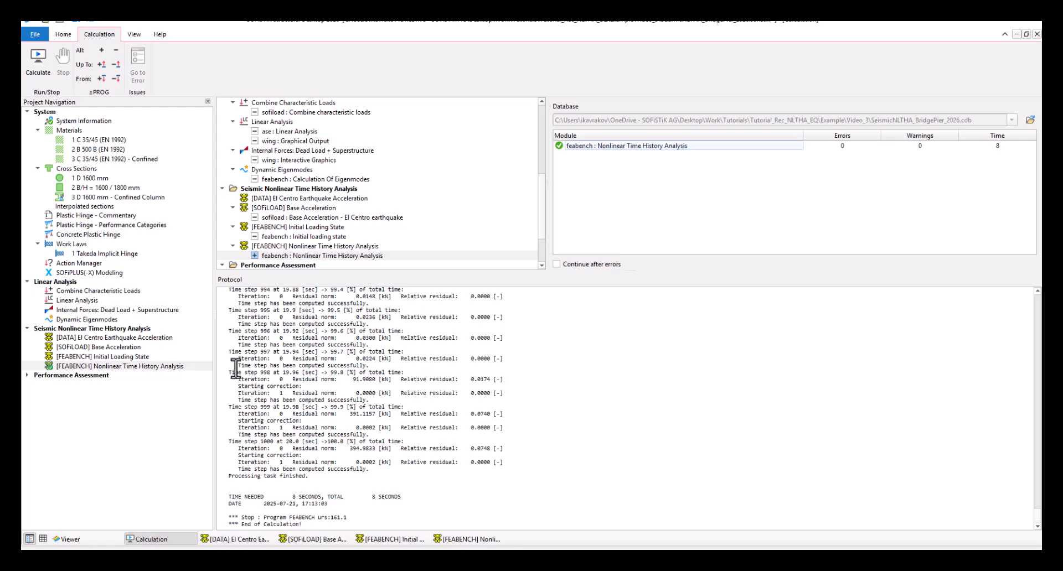
View the deformed structure in the Viewer at time steps 0.0600, 0.0800, 0.1000, 0.3000 and 0.3400 sec
left_click(157, 367)
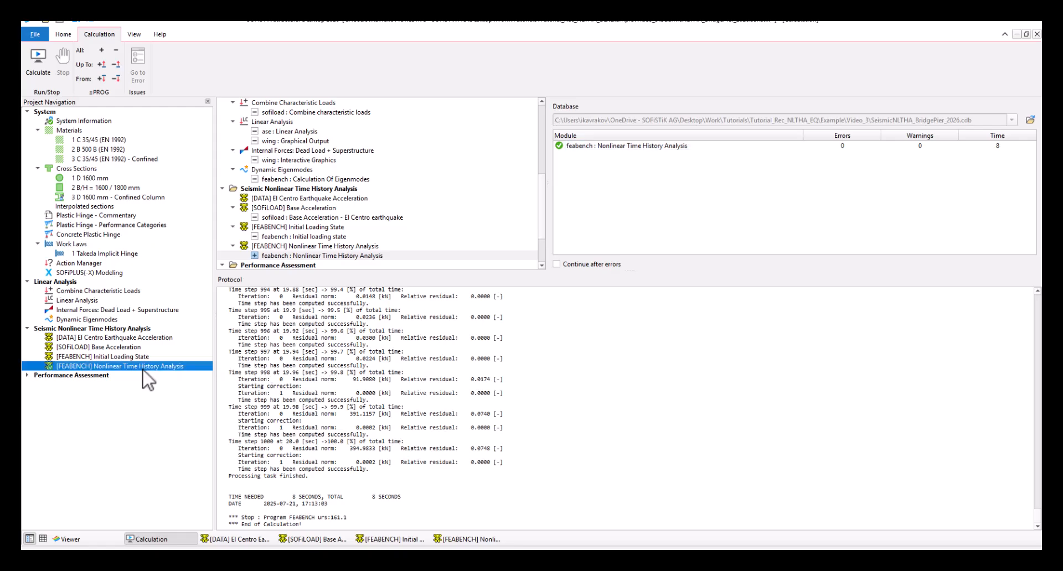
left_click(92, 538)
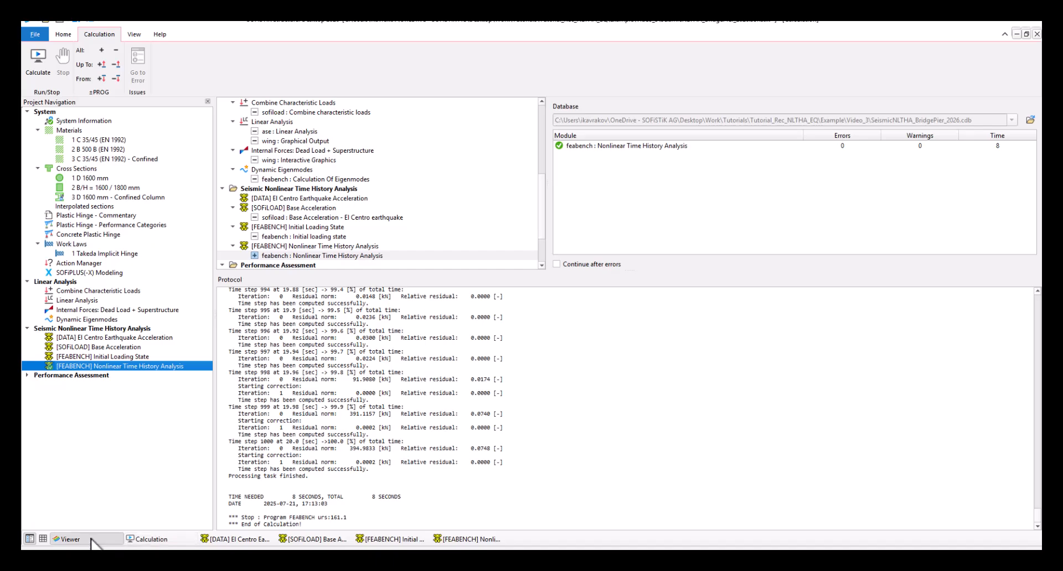
left_click(226, 159)
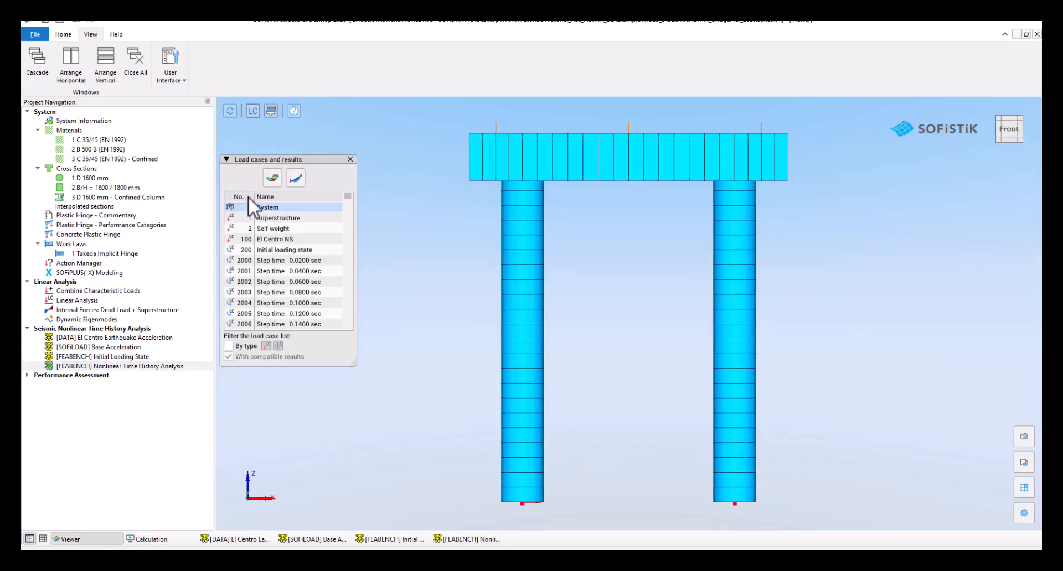
left_click(271, 180)
left_click(277, 283)
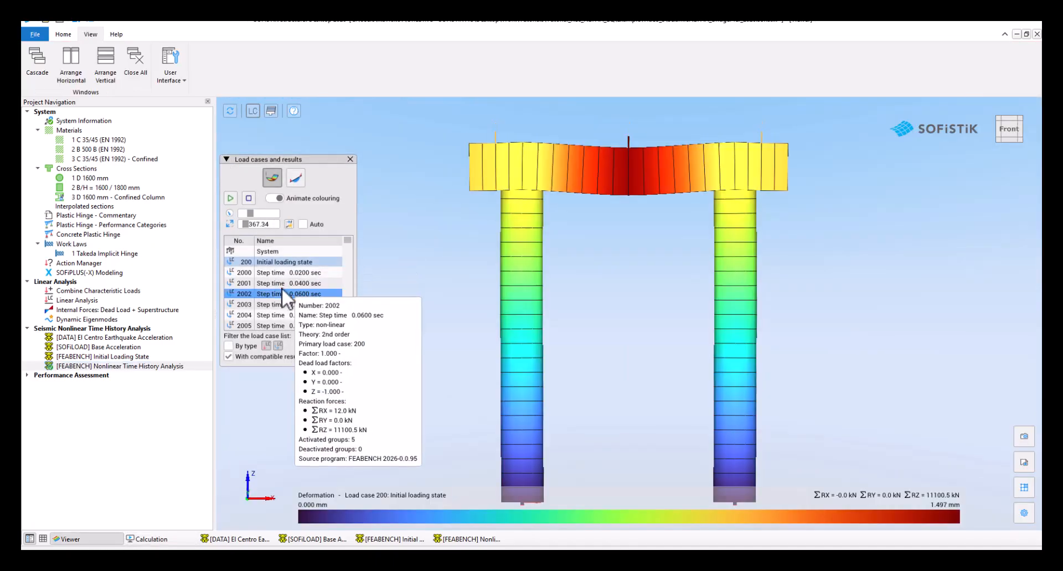
left_click(292, 294)
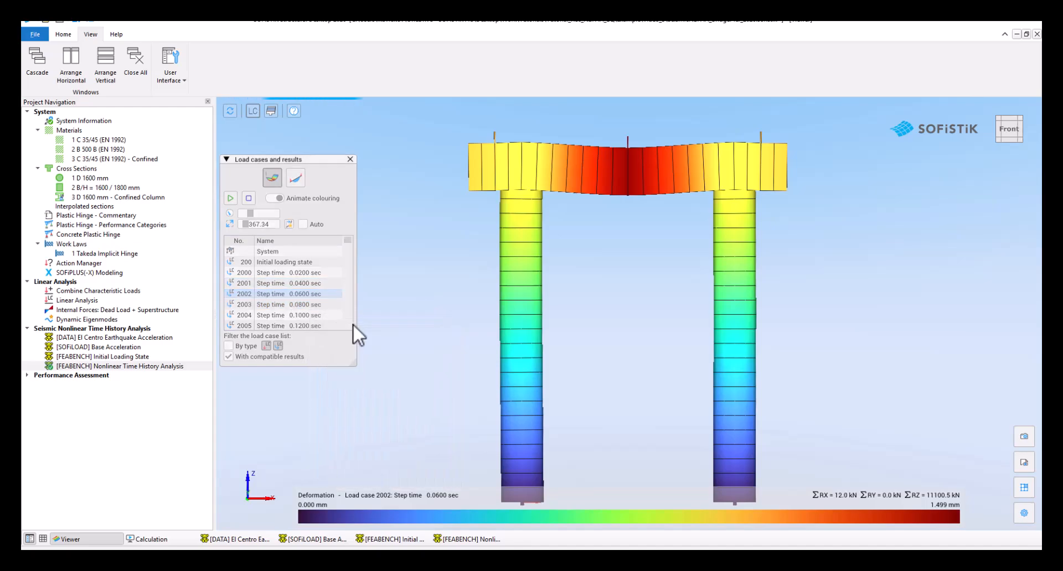
left_click(308, 302)
key("Down")
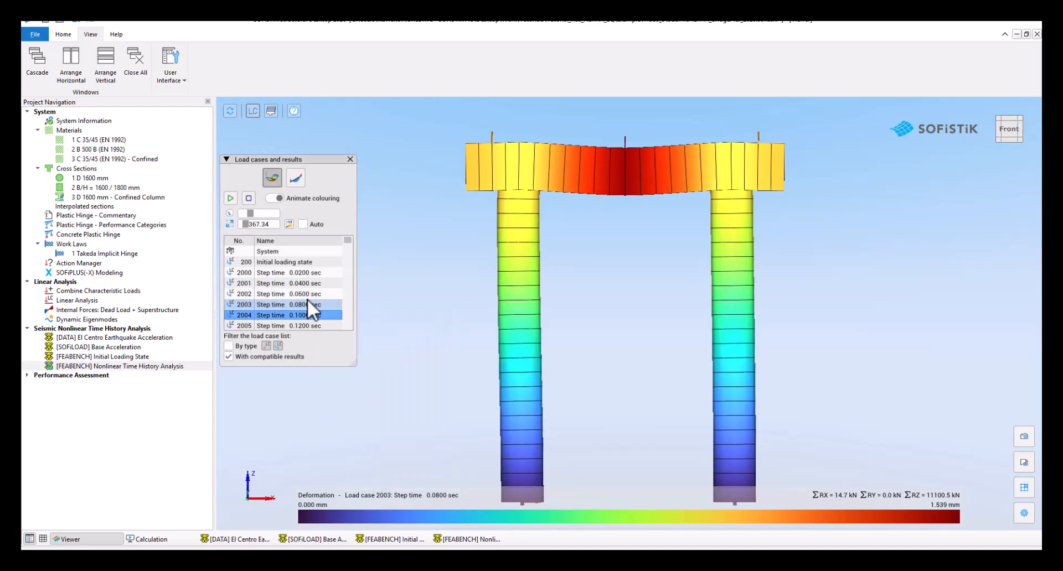
scroll(307, 299, "down", 4)
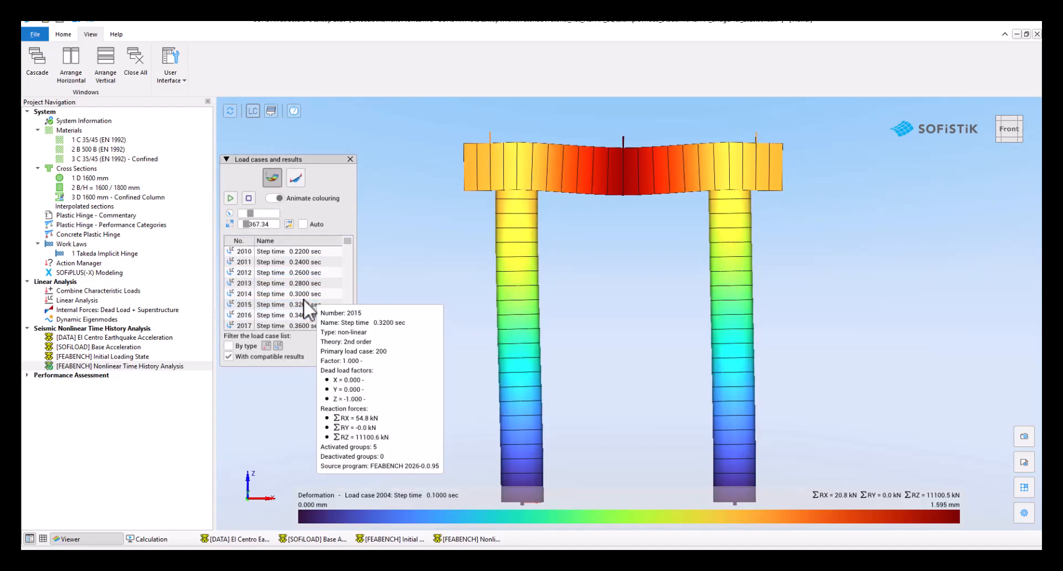
left_click(303, 296)
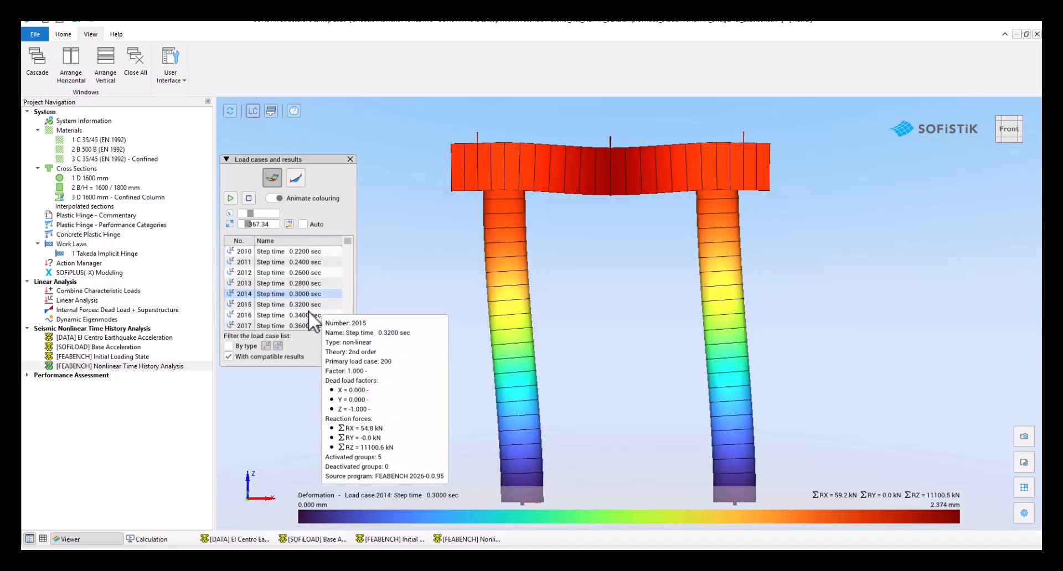
left_click(308, 313)
left_click(308, 313)
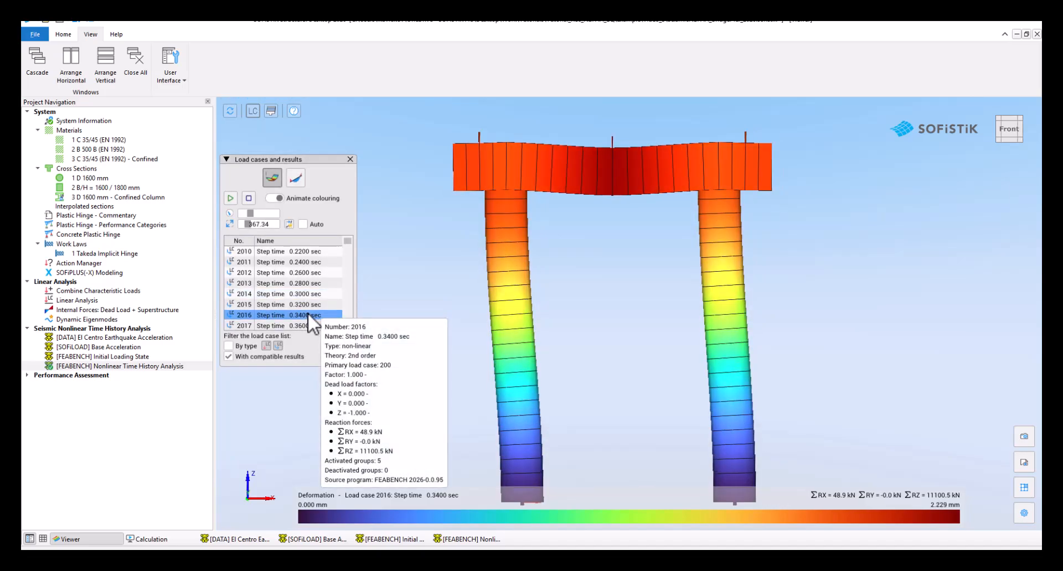
Open the FEABENCH Nonlinear Time History Analysis report and examine its time integration, equilibrium iteration and nonlinear hinge sections, including the hinge's cyclic response plot
right_click(137, 366)
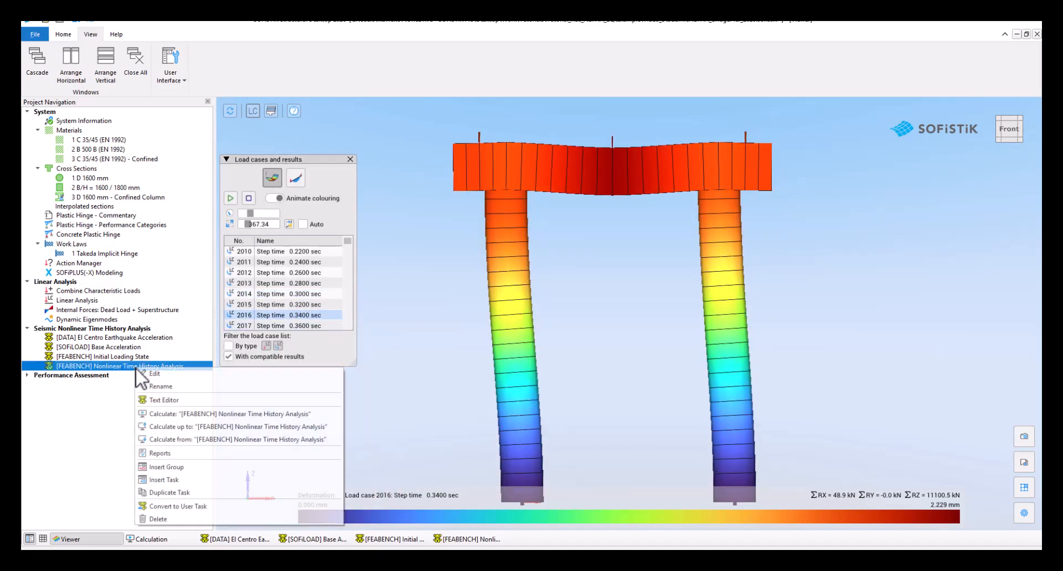
left_click(192, 453)
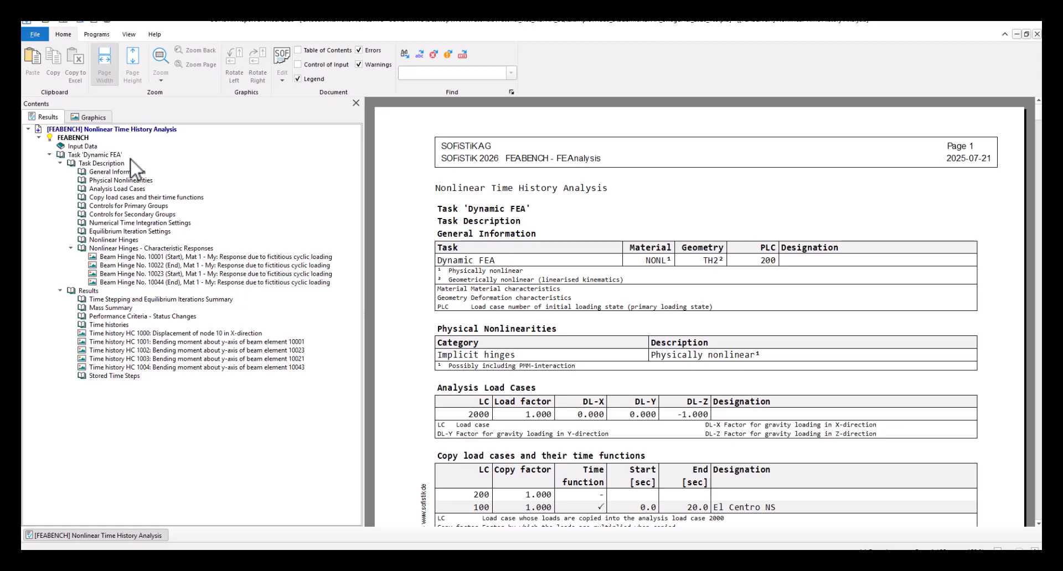
left_click(156, 223)
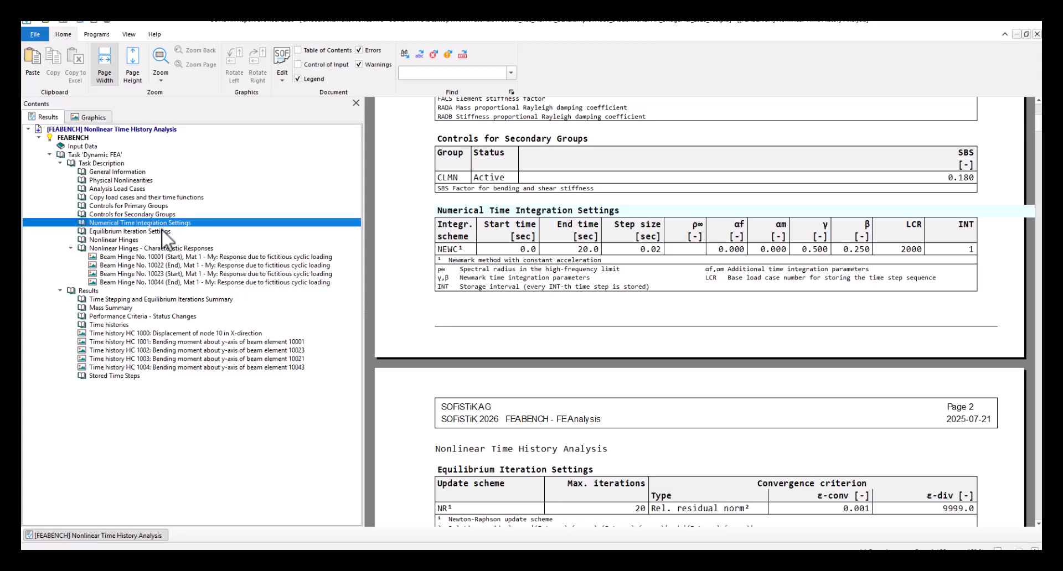
left_click(166, 232)
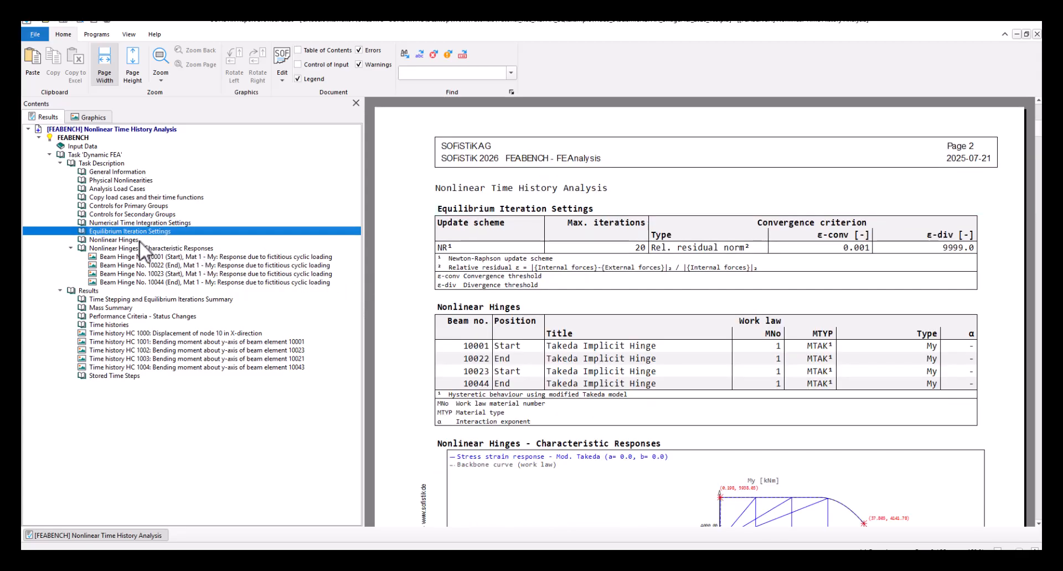
left_click(121, 240)
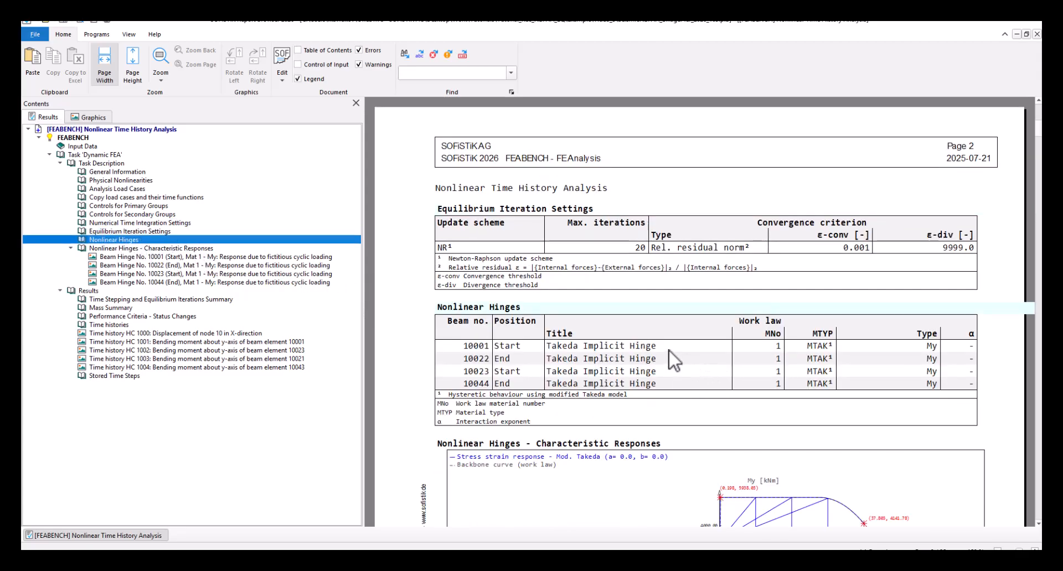
scroll(671, 356, "down", 1)
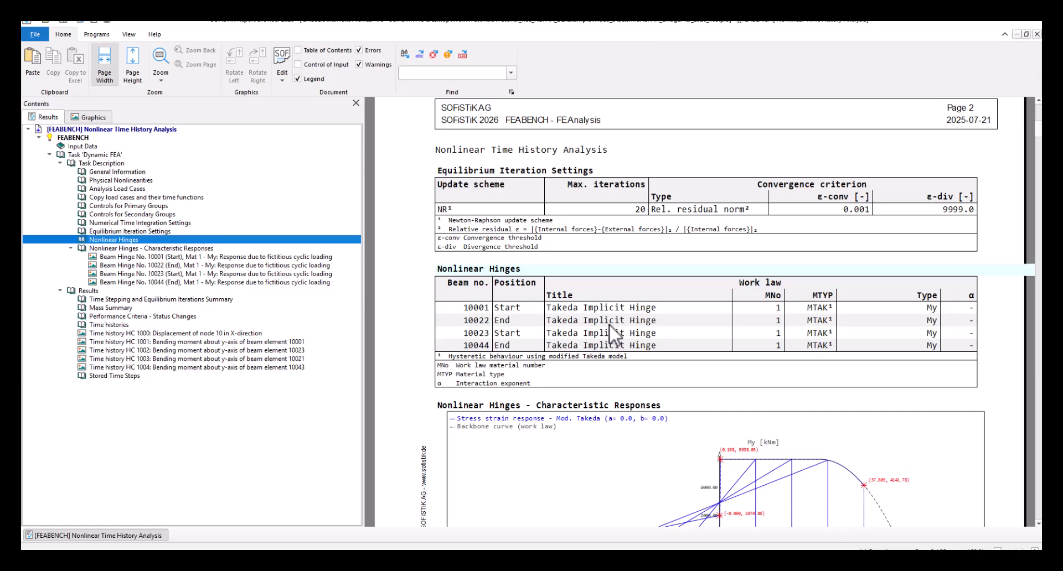
scroll(609, 324, "down", 5)
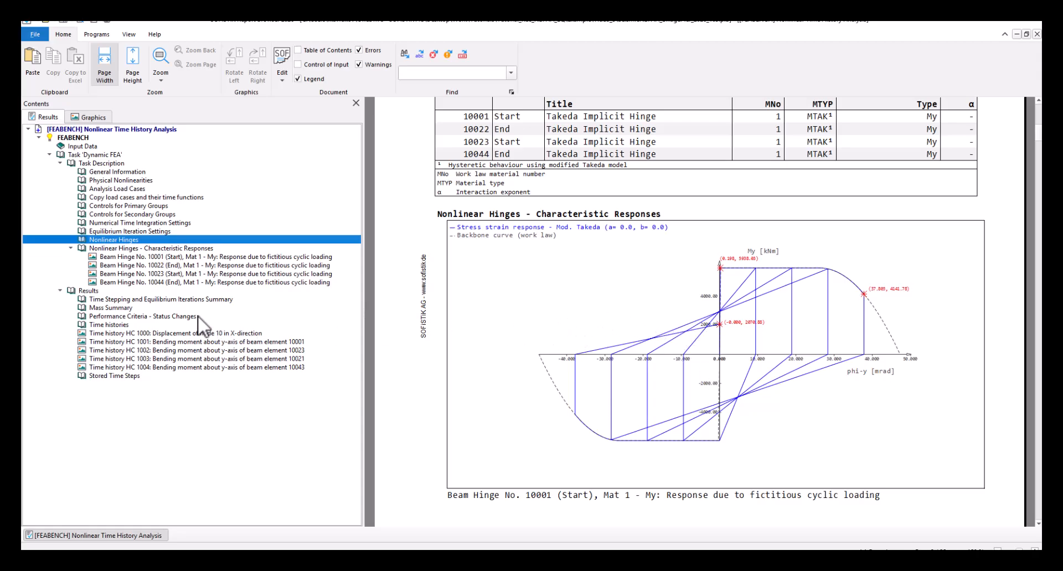
Review the report's results for the time stepping and equilibrium iterations summary and the performance criteria status changes
left_click(165, 291)
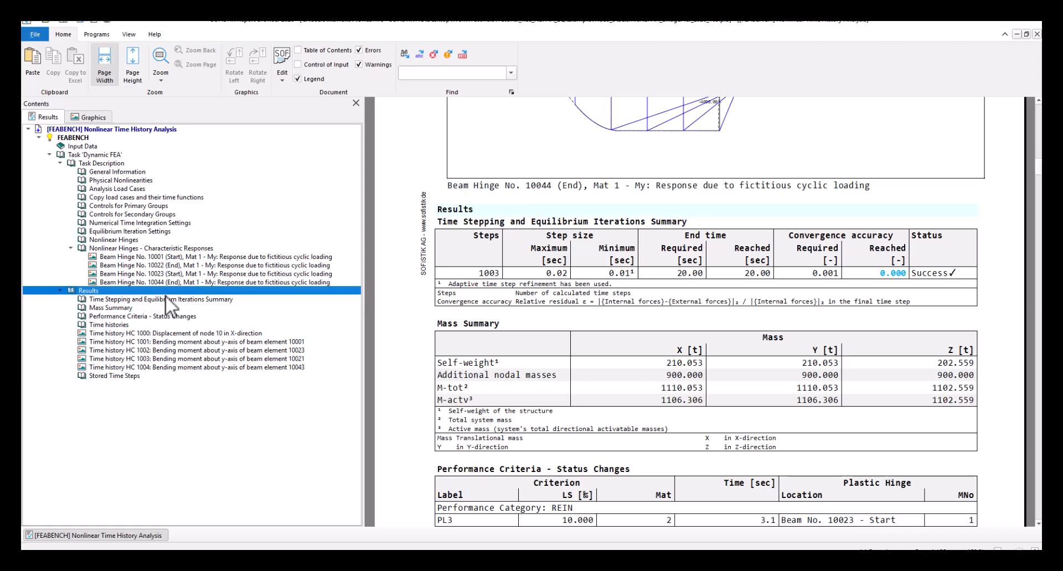
left_click(167, 299)
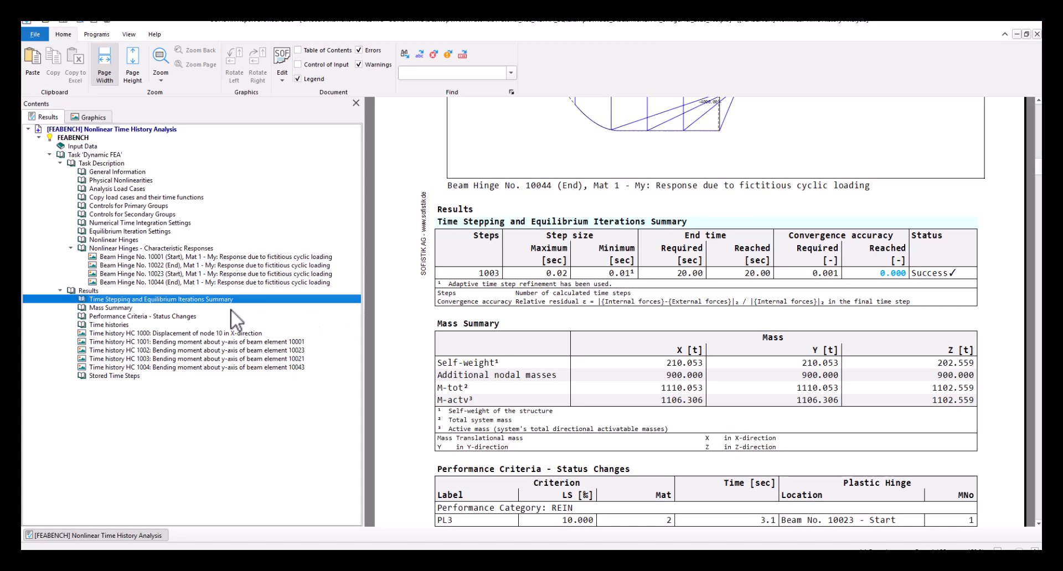
left_click(194, 316)
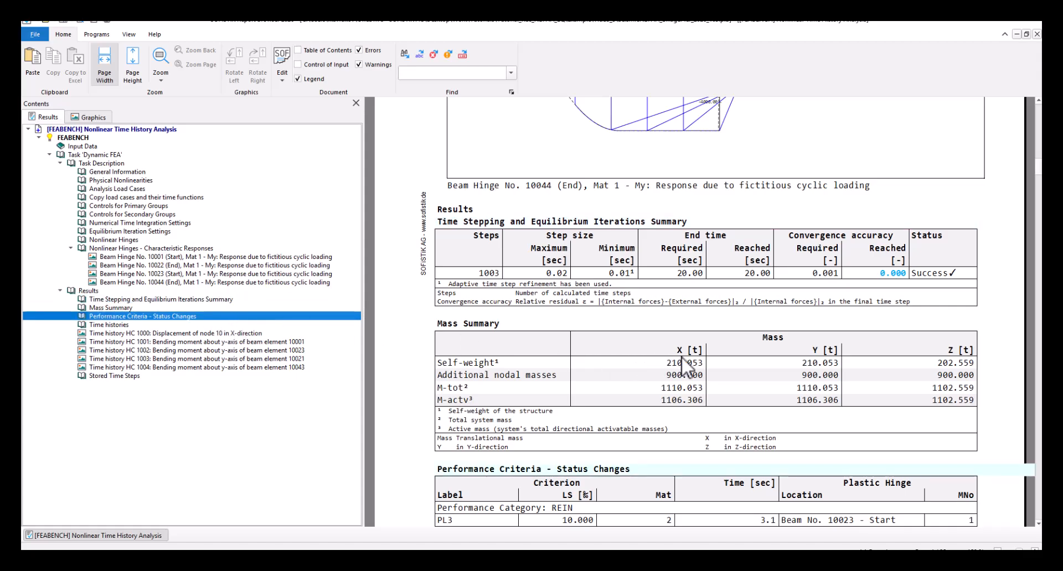
scroll(686, 354, "down", 5)
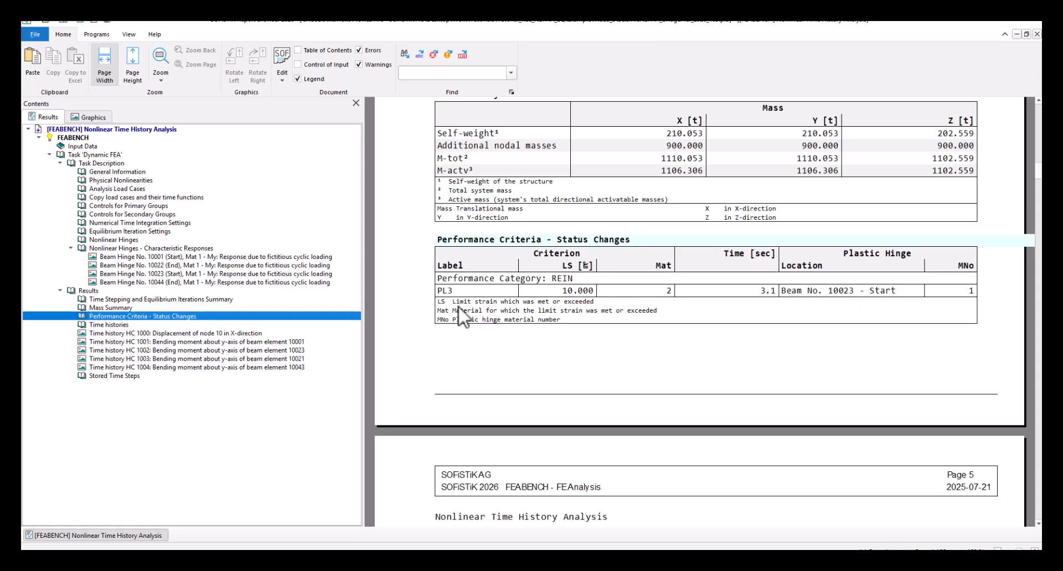
Examine the time history plots of the bending moment about the y-axis for beam elements 10023 and 10021
left_click(284, 350)
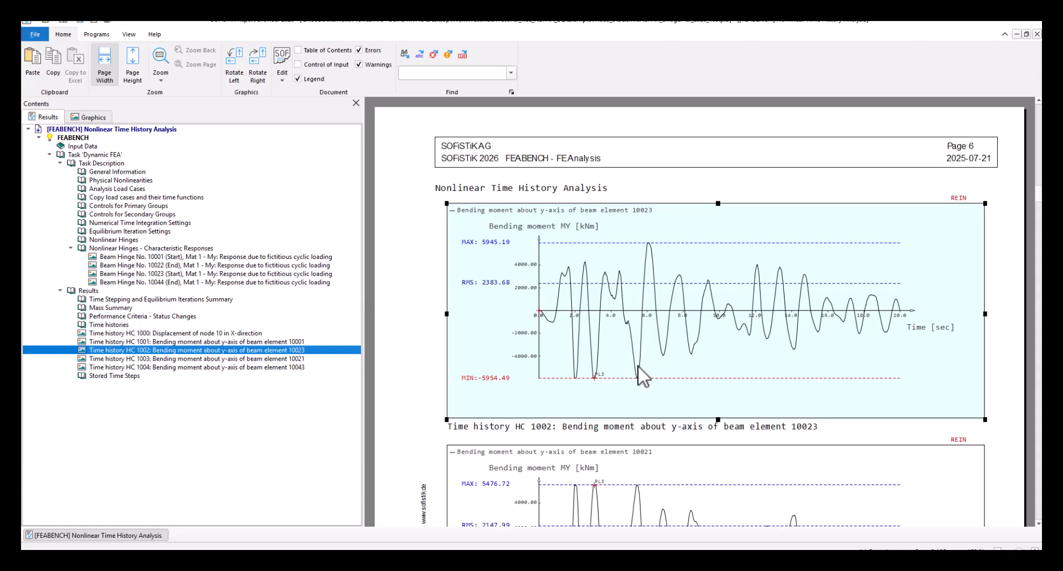
scroll(638, 367, "down", 3)
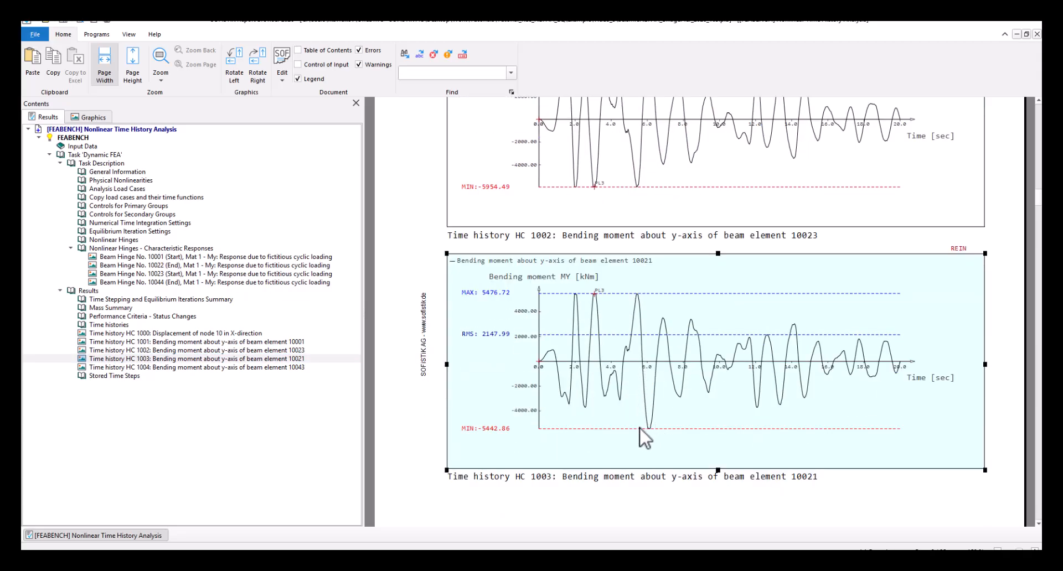
scroll(635, 432, "down", 1)
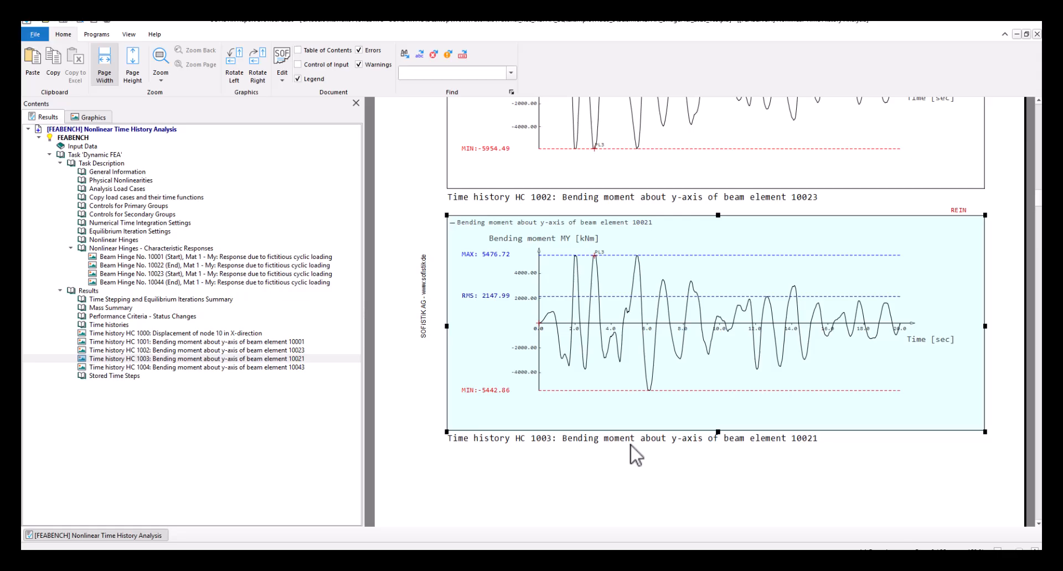